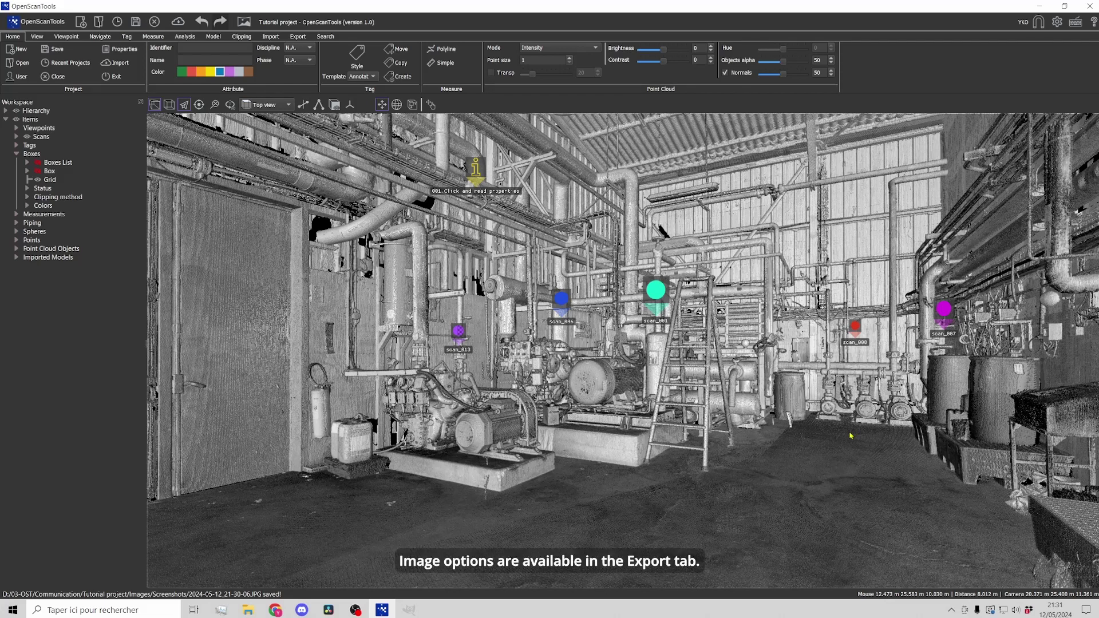
# Turn on the capture frame and set it to a 3/2 ratio after trying 16/9.
pyautogui.click(298, 37)
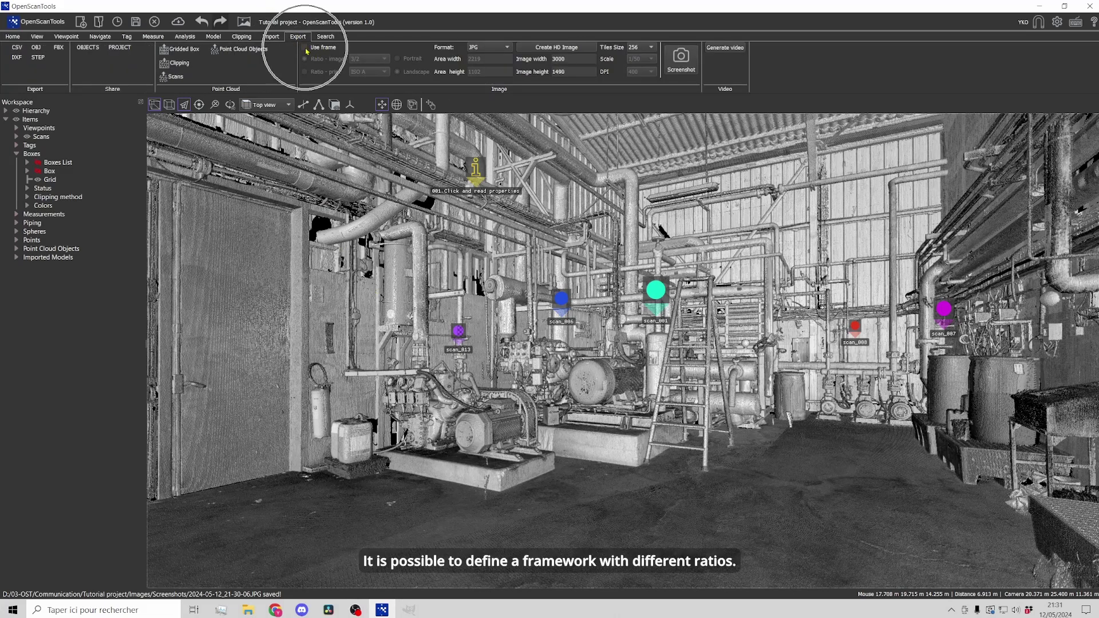
pyautogui.click(305, 47)
pyautogui.click(366, 59)
pyautogui.click(367, 57)
pyautogui.click(367, 58)
pyautogui.click(369, 65)
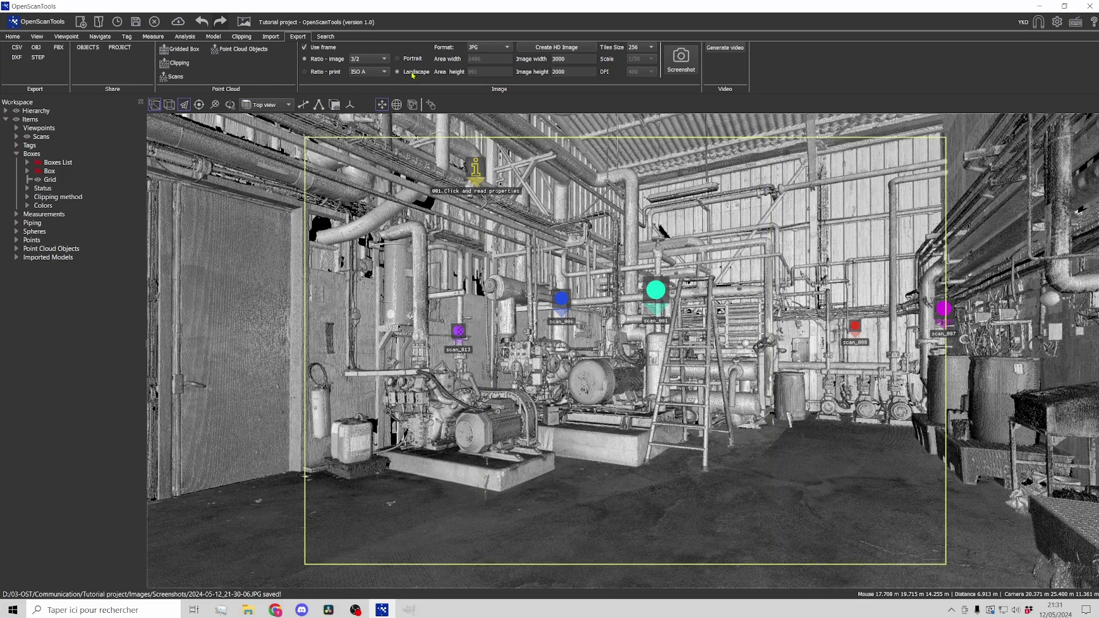
# Keep JPG as the output format and leave the image width at 3000 pixels.
pyautogui.click(489, 48)
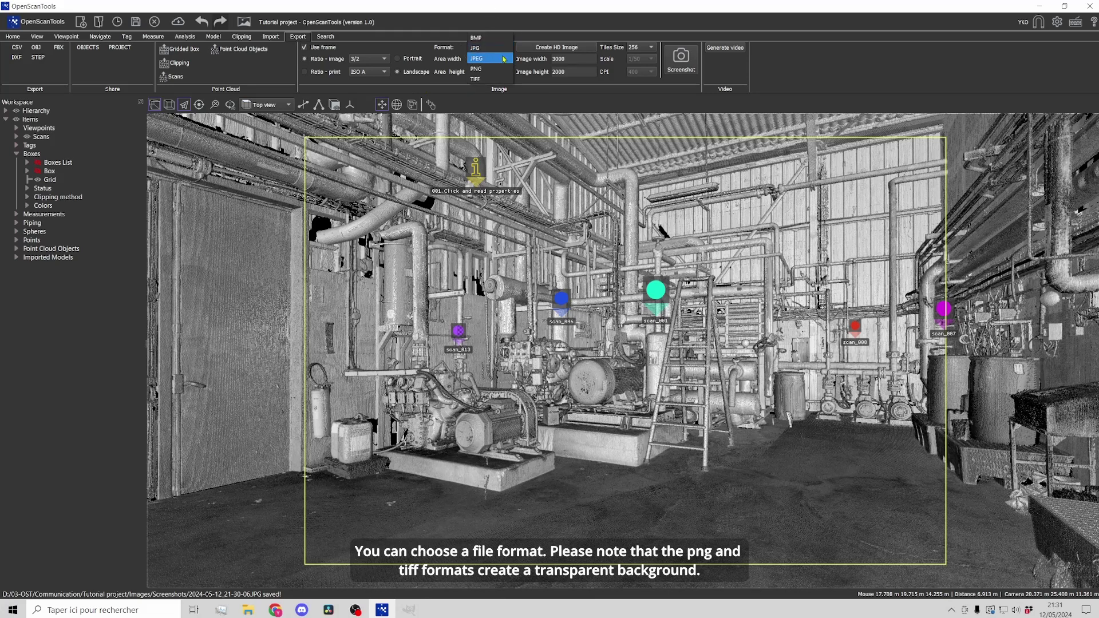
pyautogui.click(497, 79)
pyautogui.click(449, 87)
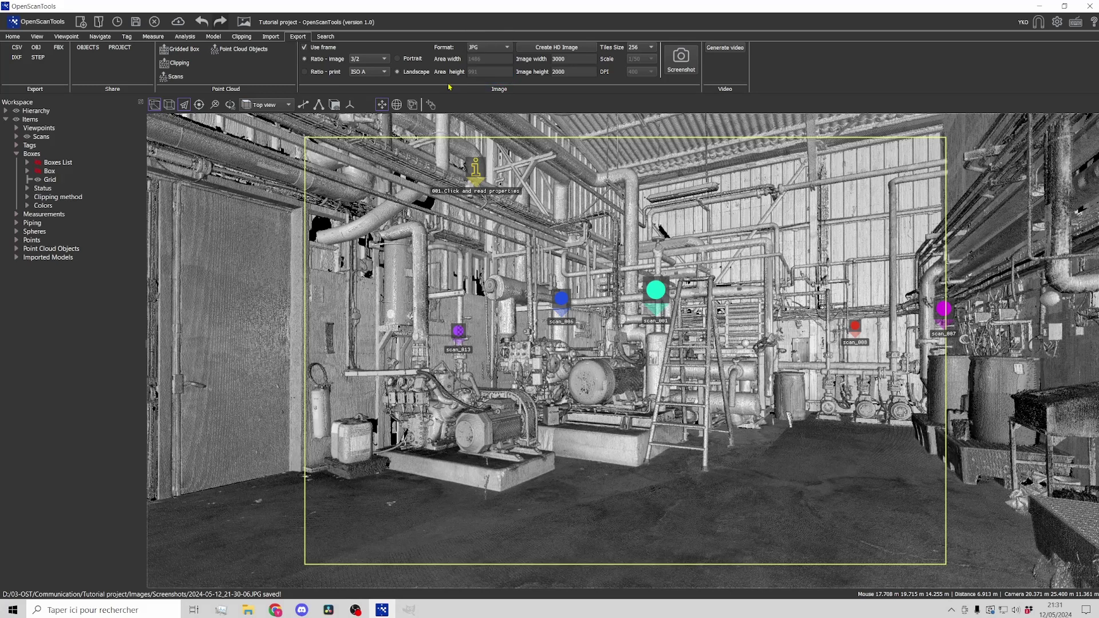
pyautogui.doubleClick(574, 59)
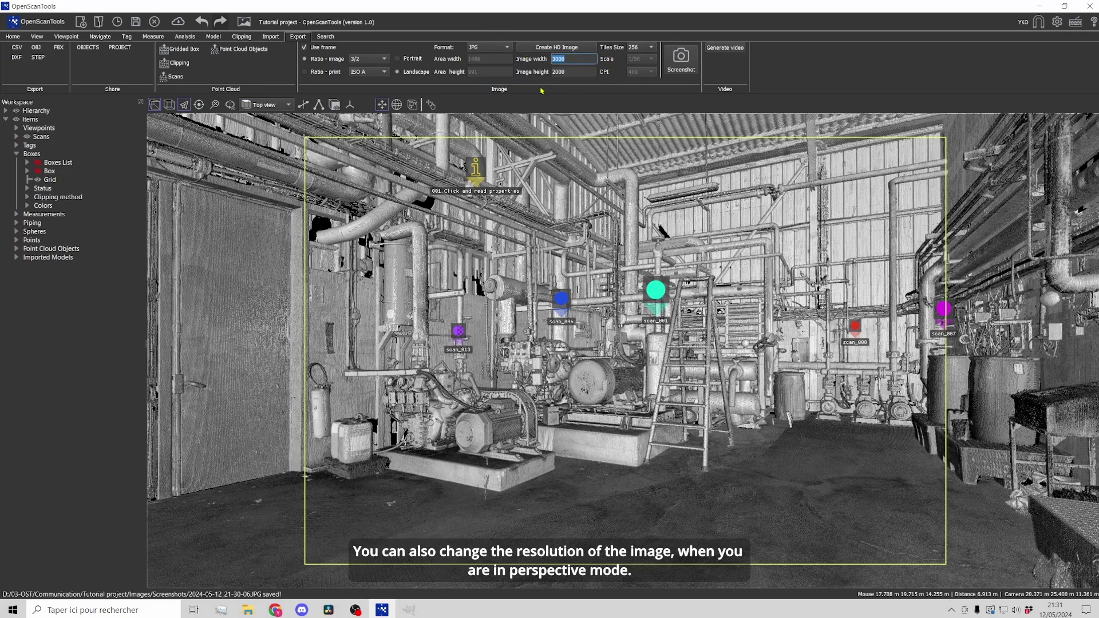
pyautogui.click(573, 179)
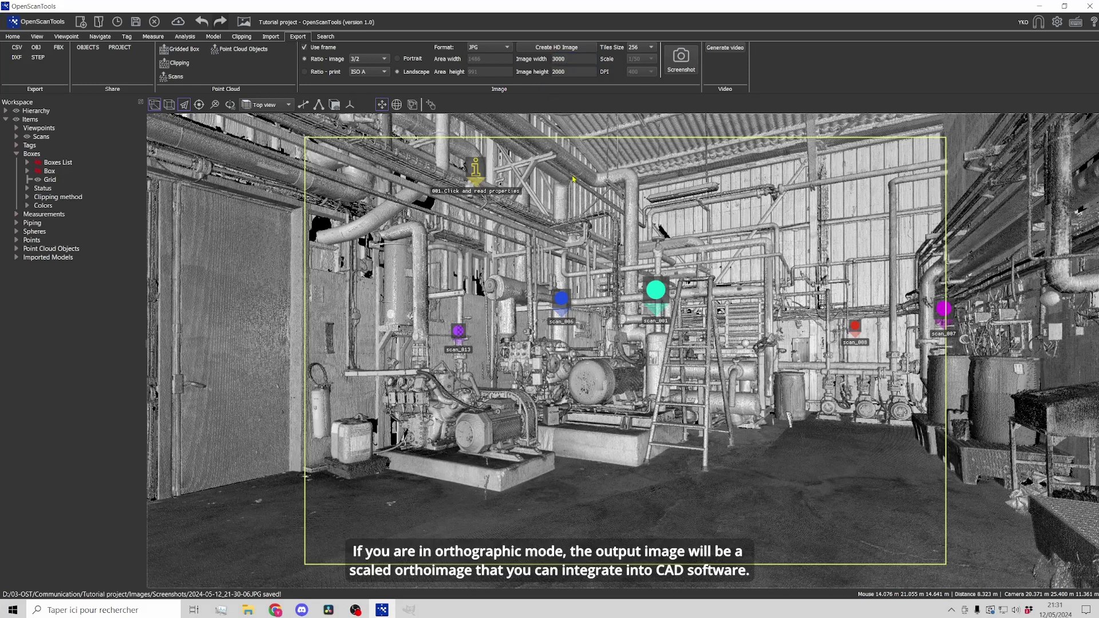
# Switch to orthographic view and set the orthoimage to scale 1/50 at 300 DPI.
pyautogui.press('o')
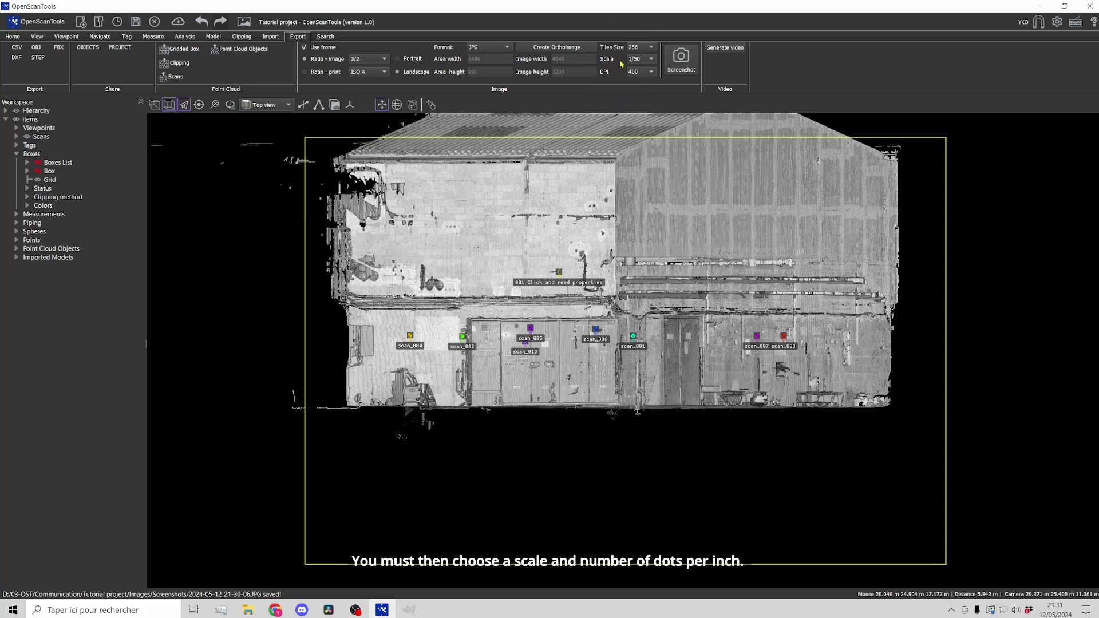
pyautogui.click(642, 61)
pyautogui.click(644, 78)
pyautogui.click(647, 75)
pyautogui.click(639, 63)
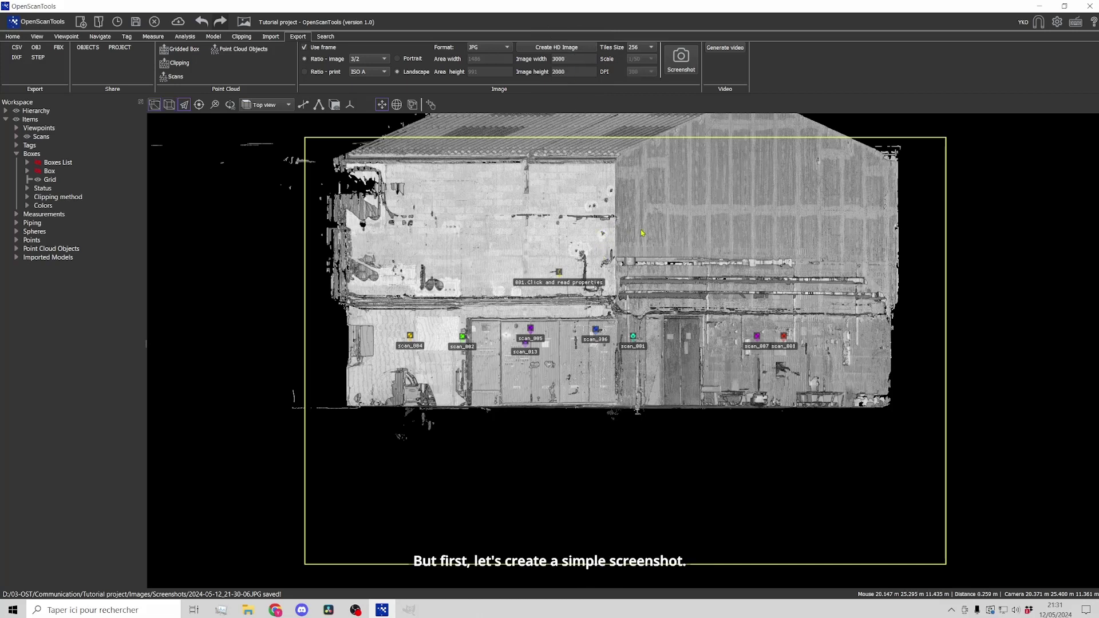
# Return to perspective, zoom into the interior, disable the frame, and save a JPG screenshot.
pyautogui.press('p')
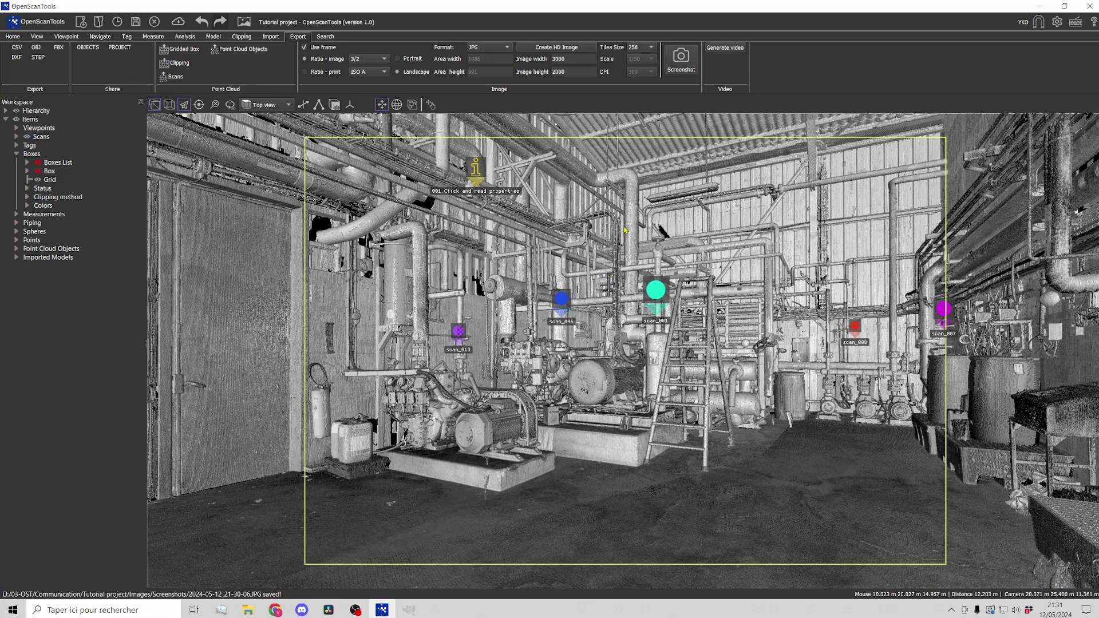
pyautogui.scroll(3, 625, 229)
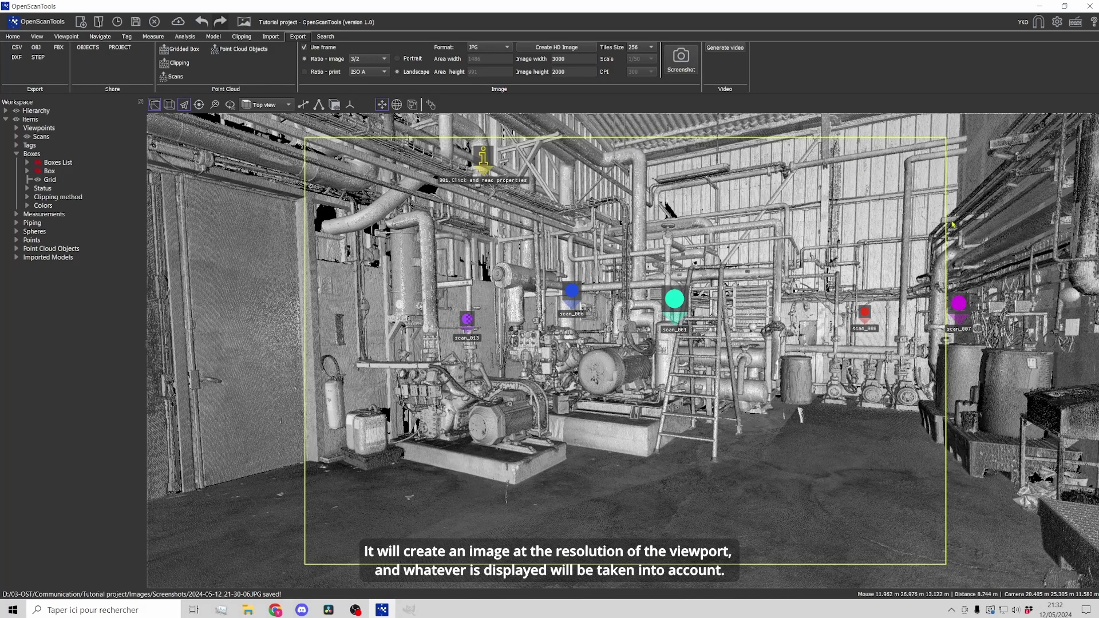
pyautogui.click(294, 290)
pyautogui.click(304, 48)
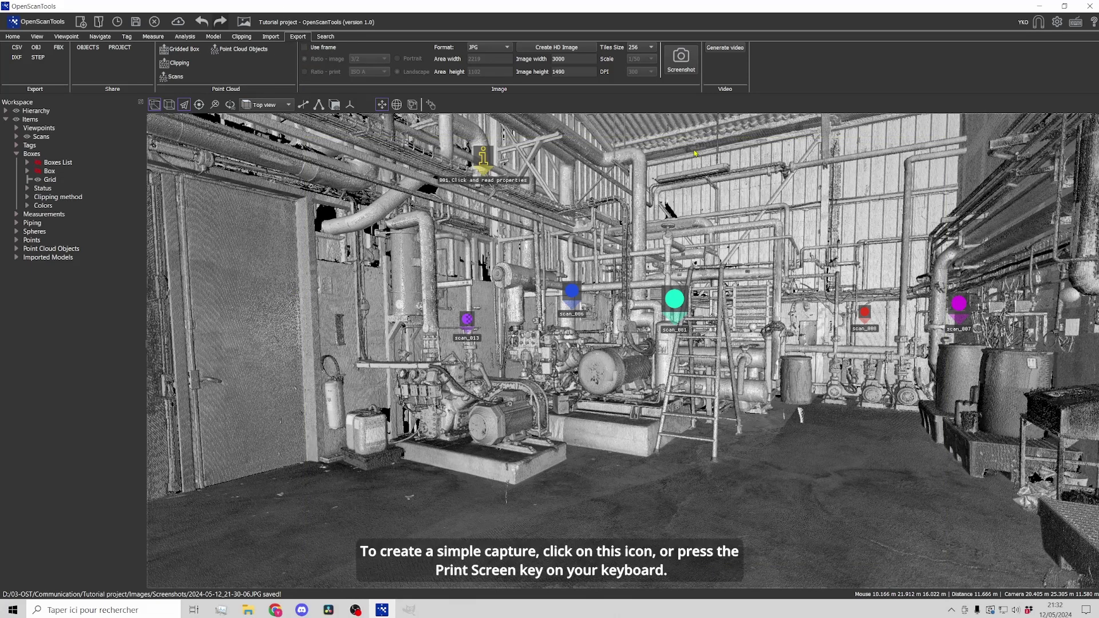
pyautogui.click(683, 71)
pyautogui.click(248, 610)
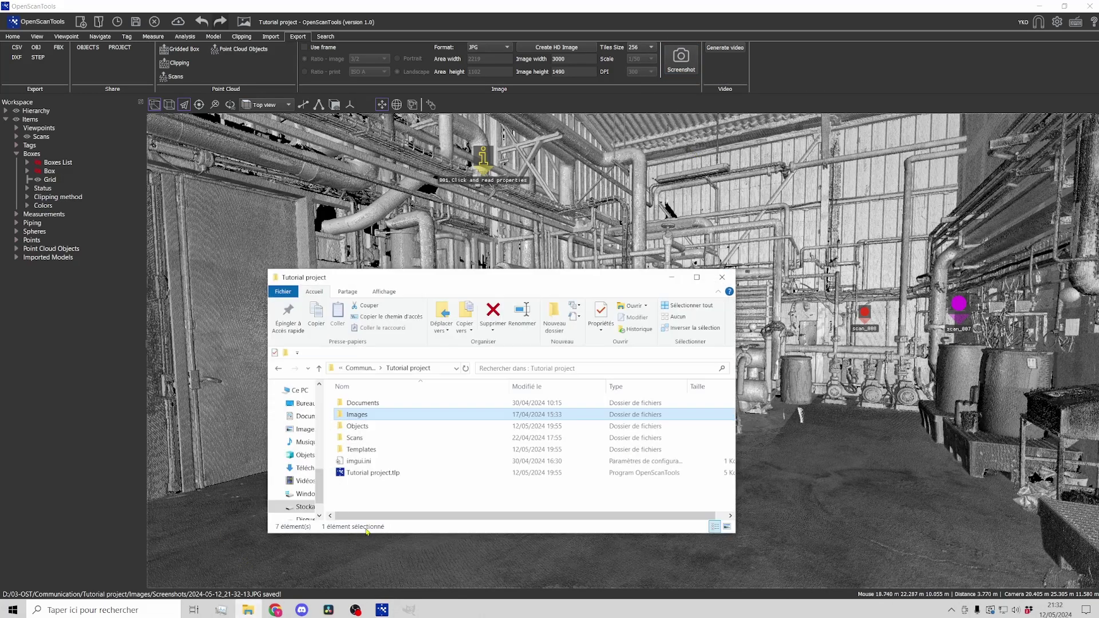
pyautogui.click(371, 421)
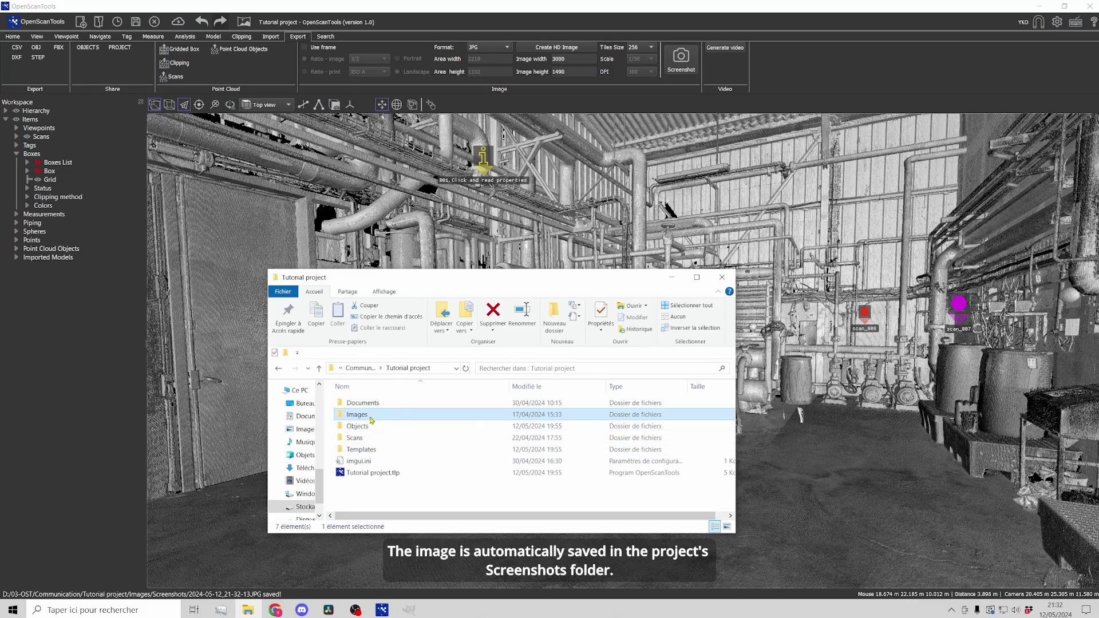
pyautogui.doubleClick(371, 420)
pyautogui.doubleClick(365, 428)
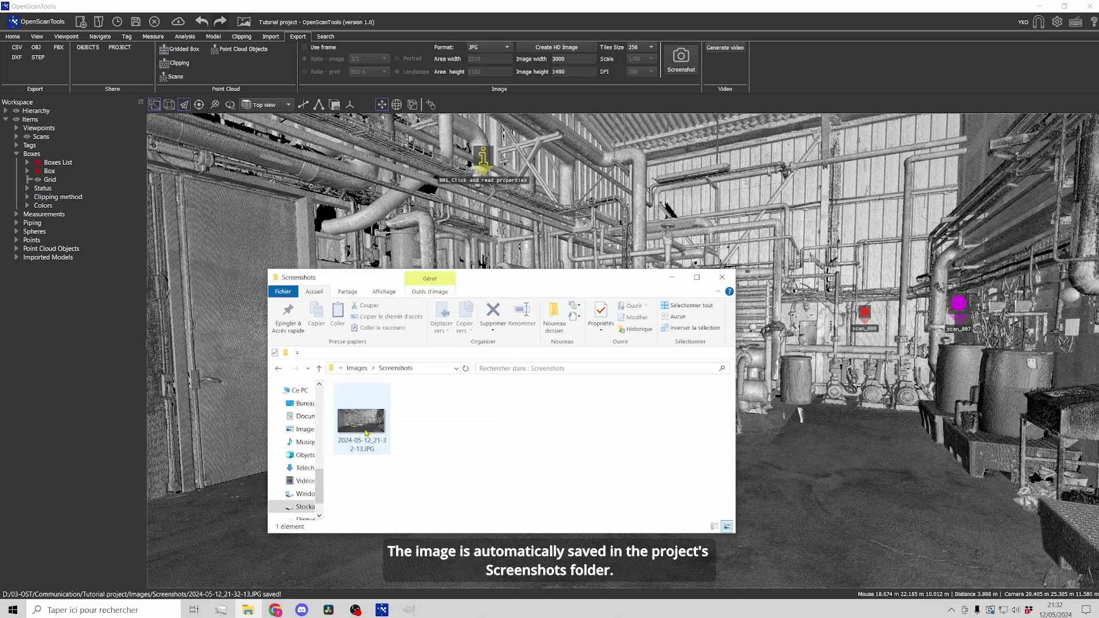
pyautogui.doubleClick(366, 426)
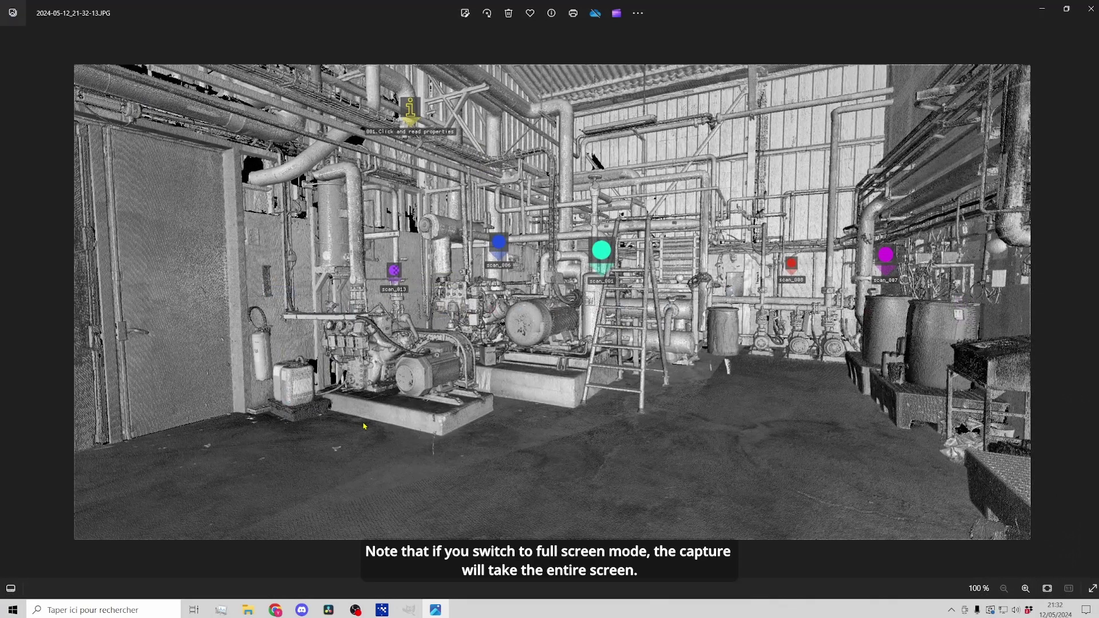
pyautogui.click(1091, 9)
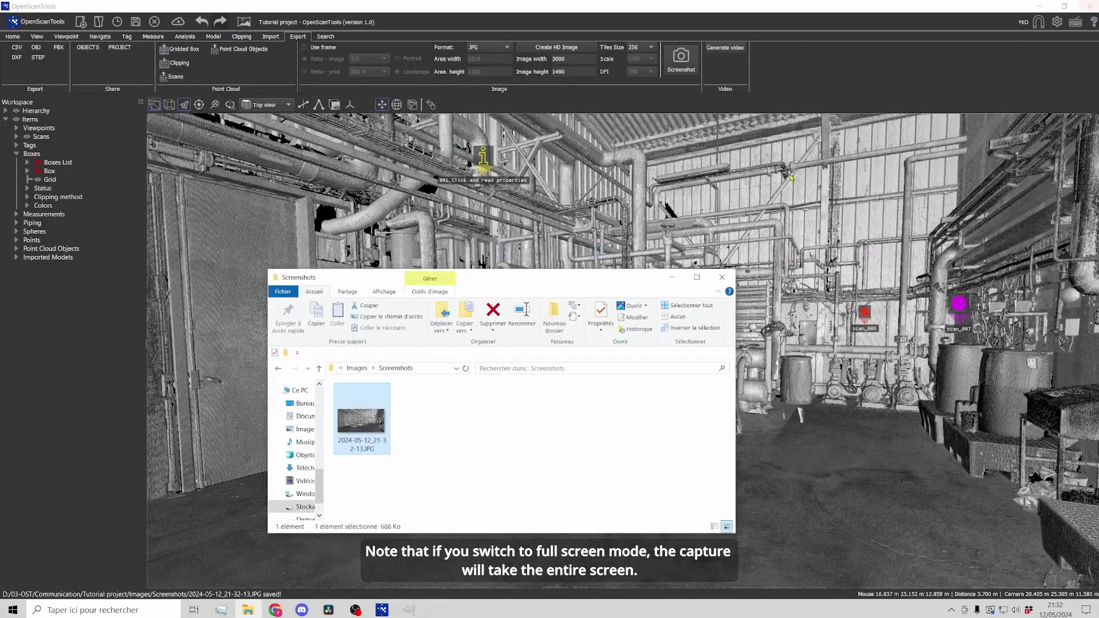
pyautogui.click(671, 277)
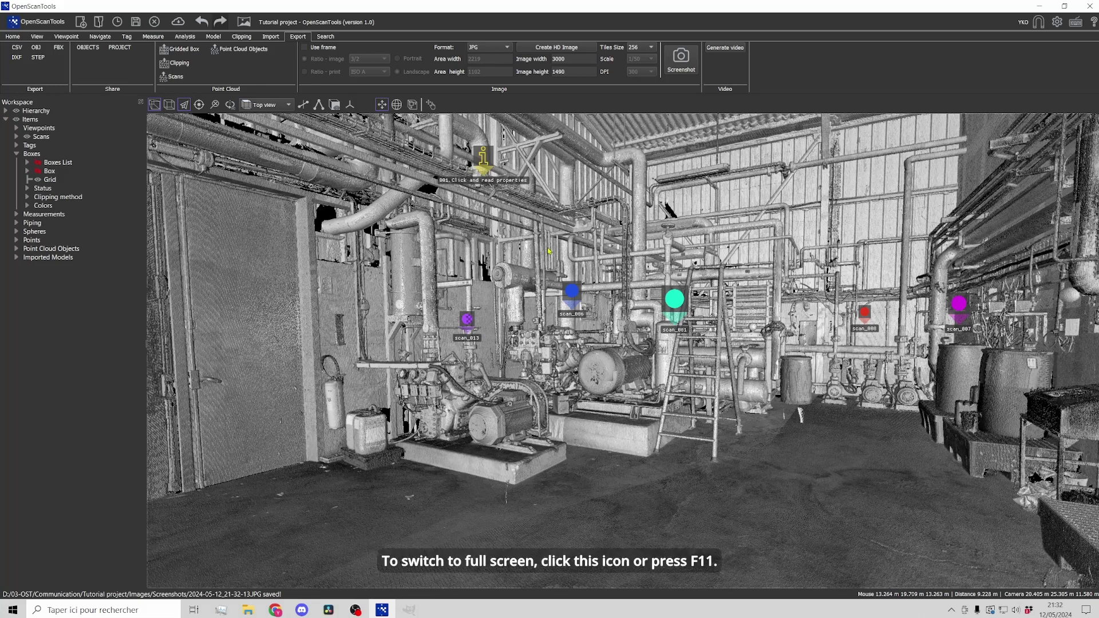
# Capture the 3D view full-screen with the top banner hidden, then leave full-screen mode.
pyautogui.click(244, 22)
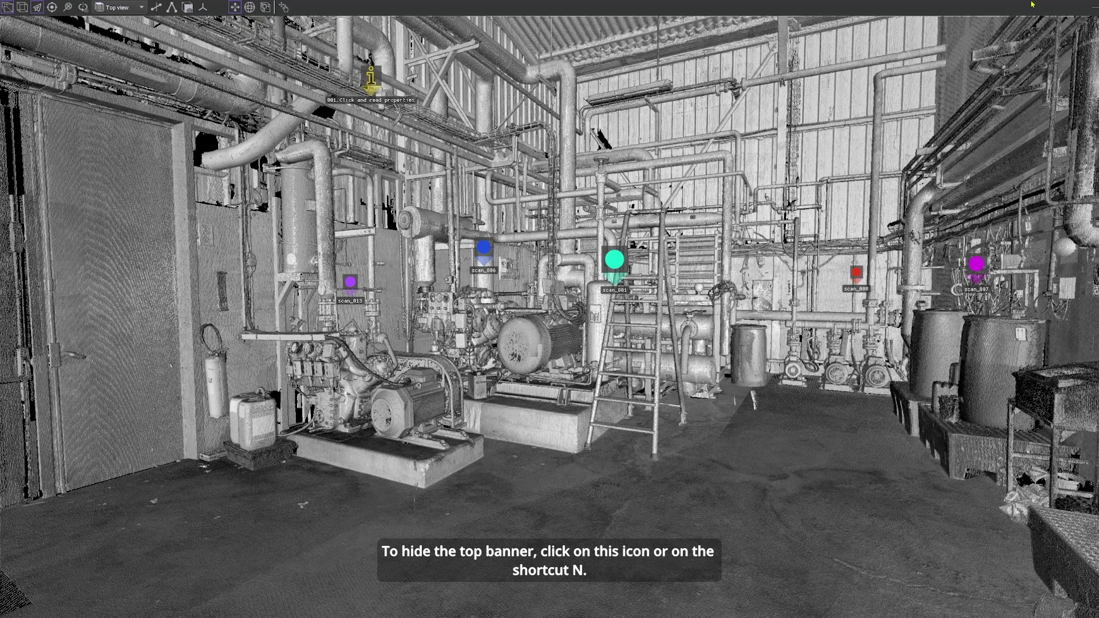
pyautogui.click(1093, 8)
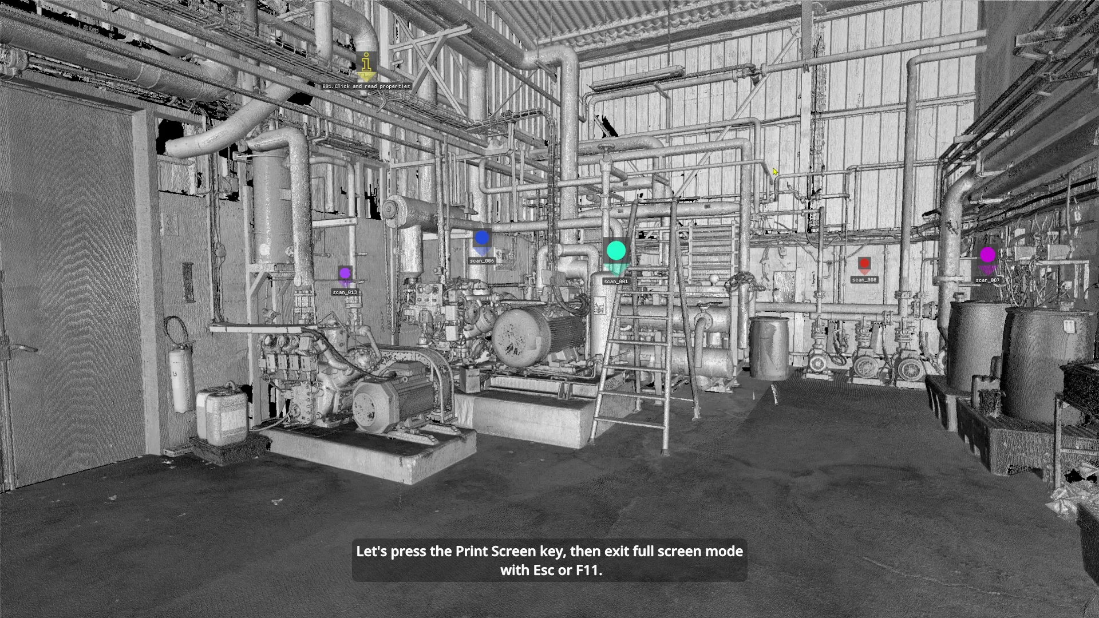
pyautogui.press('Escape')
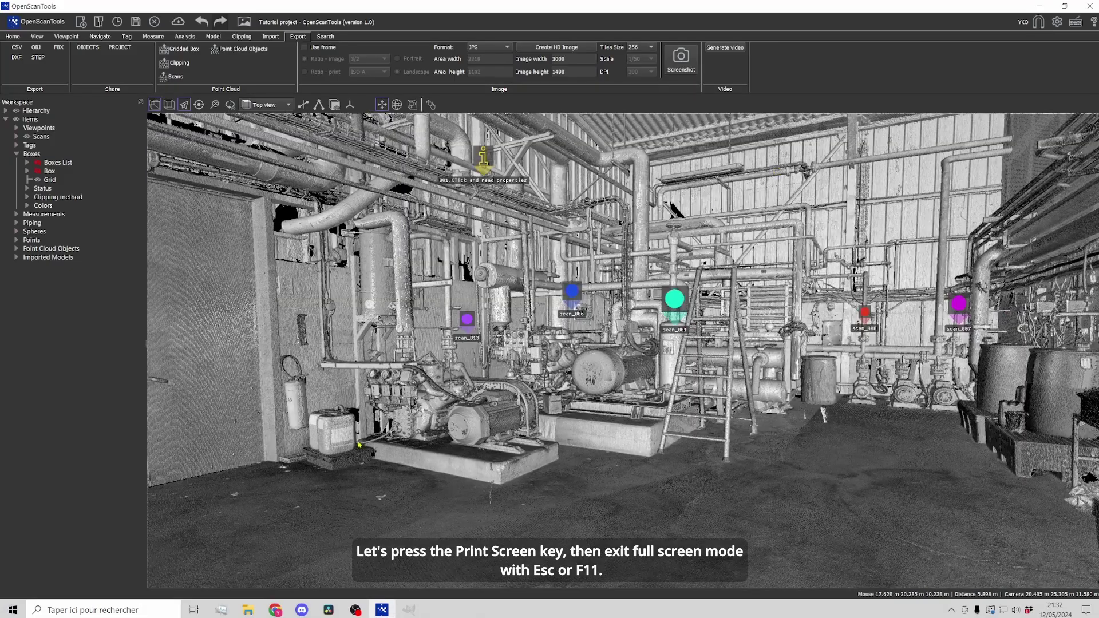
# Check the new screenshot 2024-05-12_21-32-44.JPG in the Screenshots folder, then close it.
pyautogui.click(248, 610)
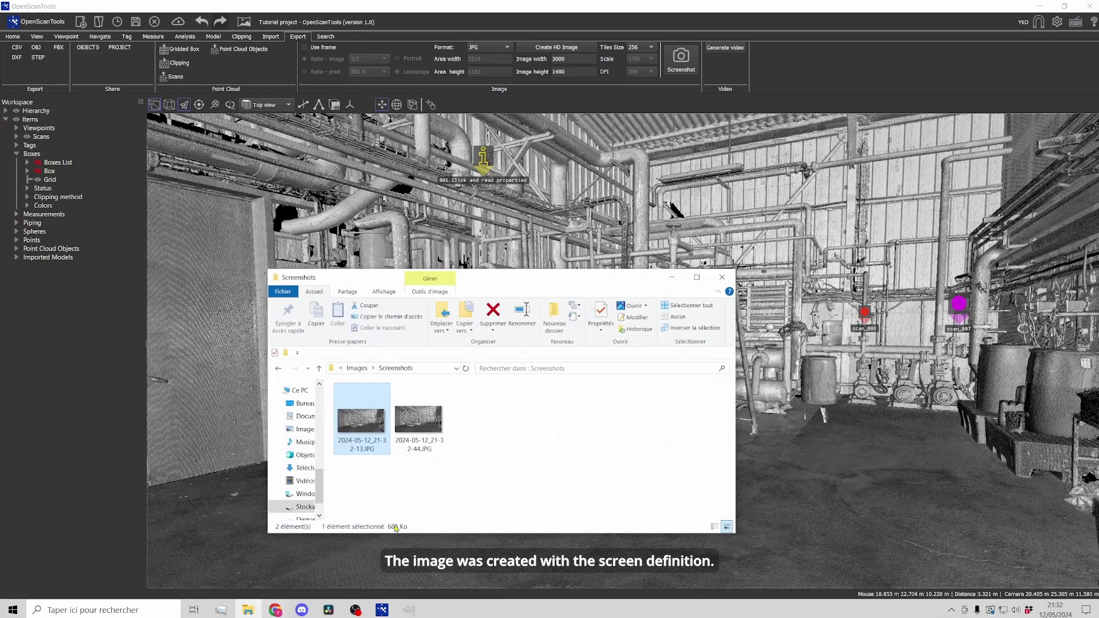
pyautogui.doubleClick(417, 434)
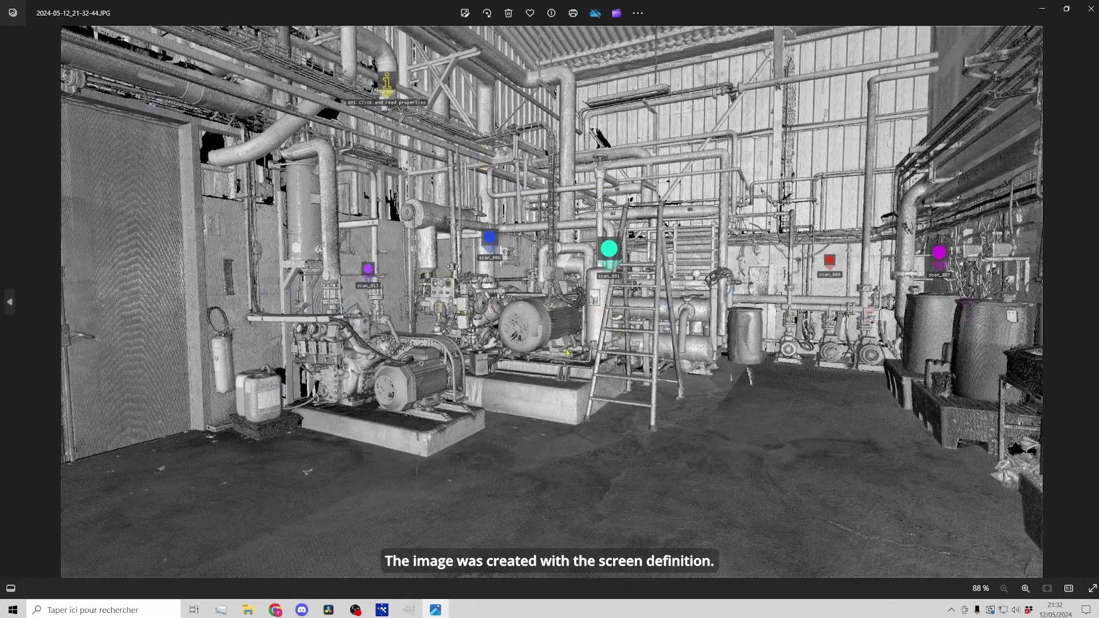
pyautogui.click(1090, 9)
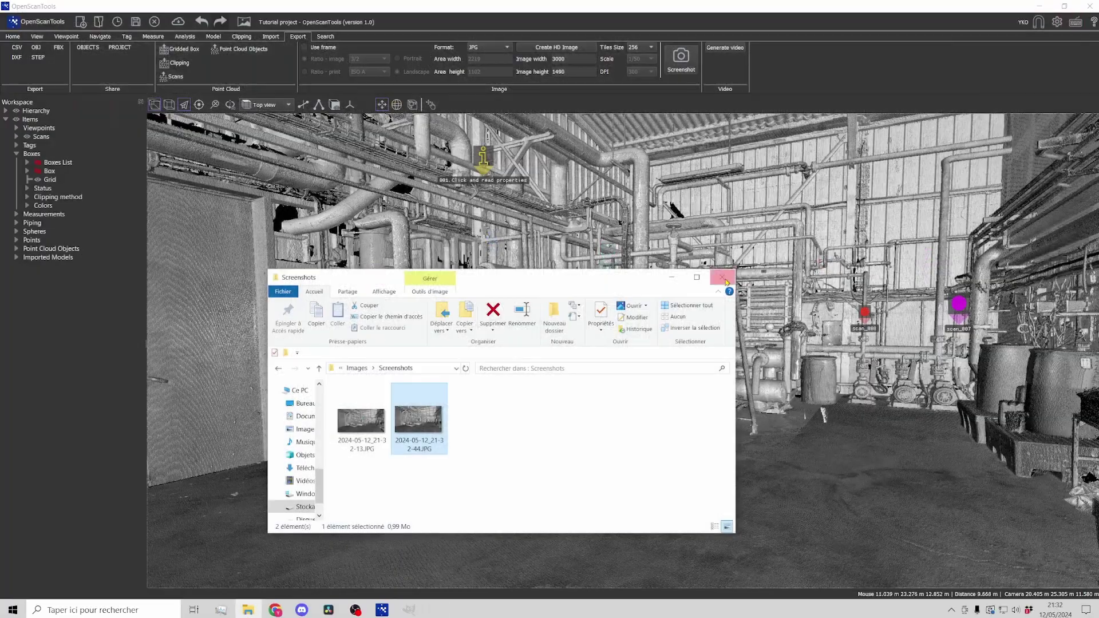
pyautogui.click(672, 277)
# Turn on point cloud transparency at 20 and color the cloud by scans.
pyautogui.click(12, 36)
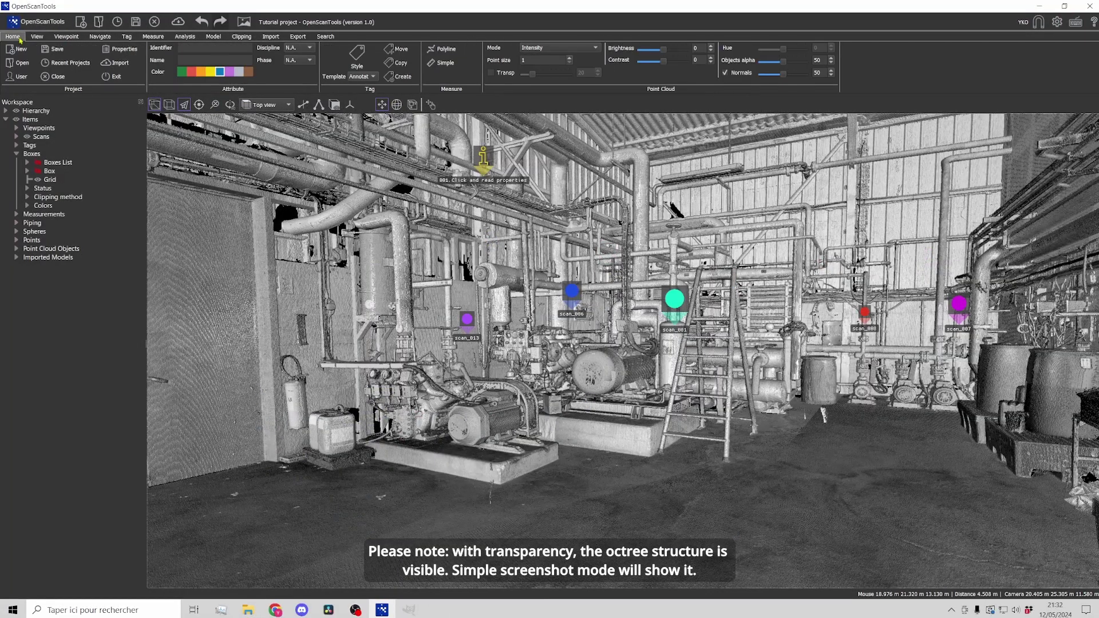
pyautogui.click(490, 73)
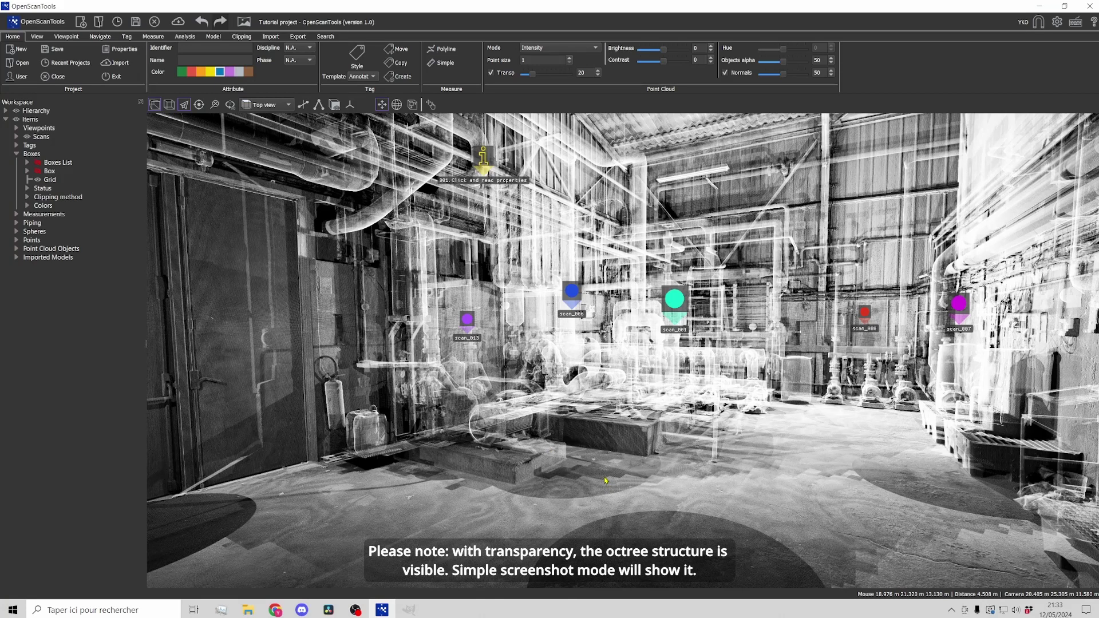
pyautogui.click(491, 73)
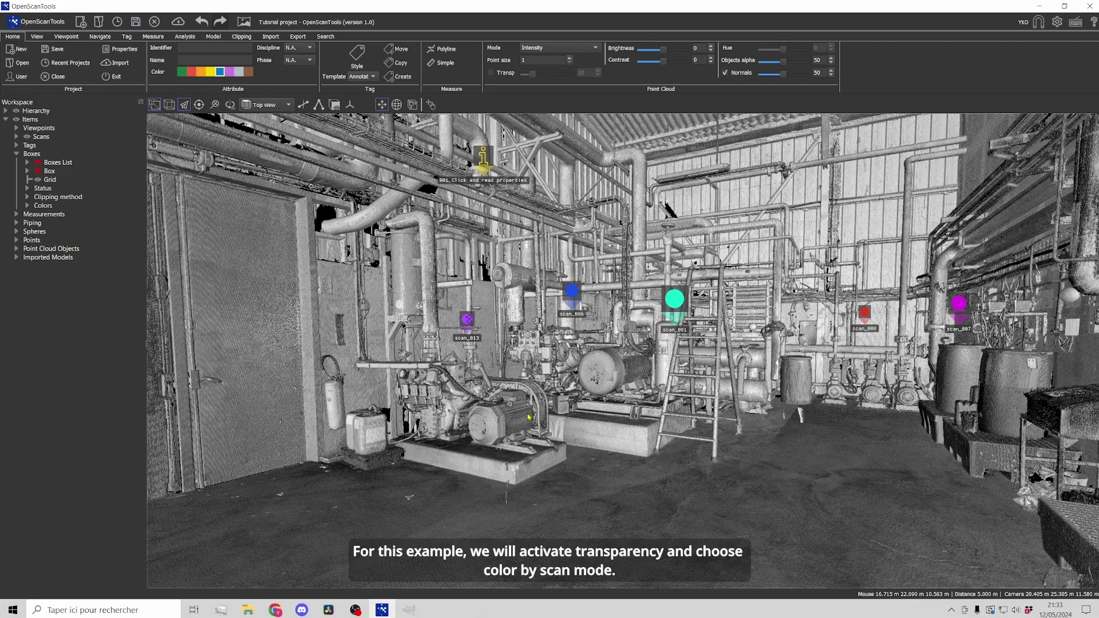
pyautogui.click(491, 73)
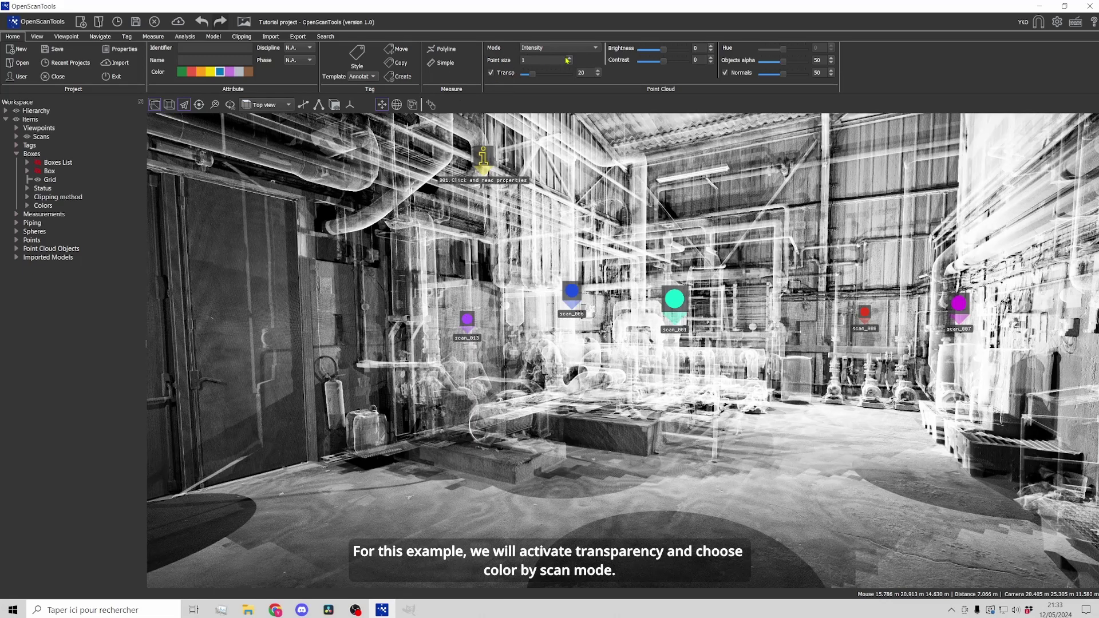
pyautogui.click(558, 47)
pyautogui.click(558, 84)
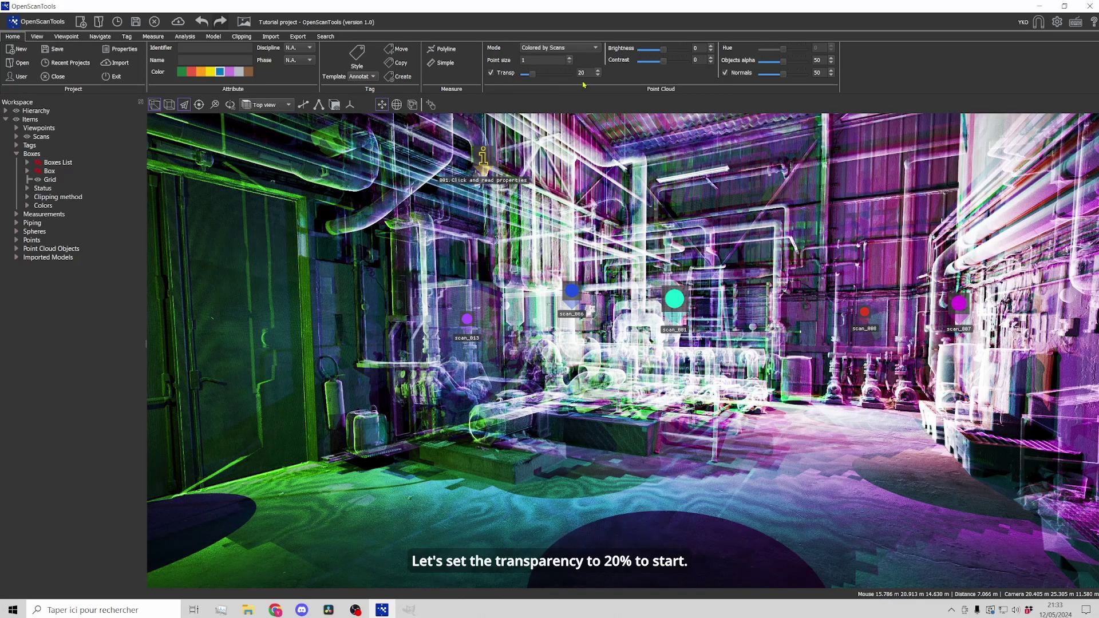
pyautogui.click(586, 74)
pyautogui.click(587, 73)
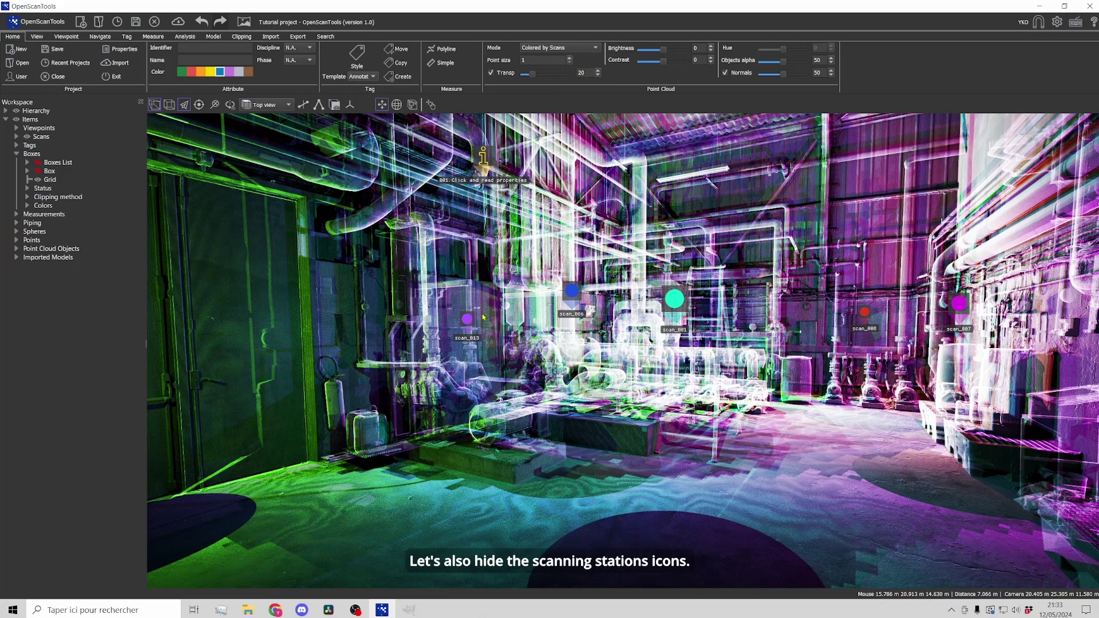
# Hide the scan station markers, turn on the 3/2 frame, and set image width to 6000.
pyautogui.click(37, 36)
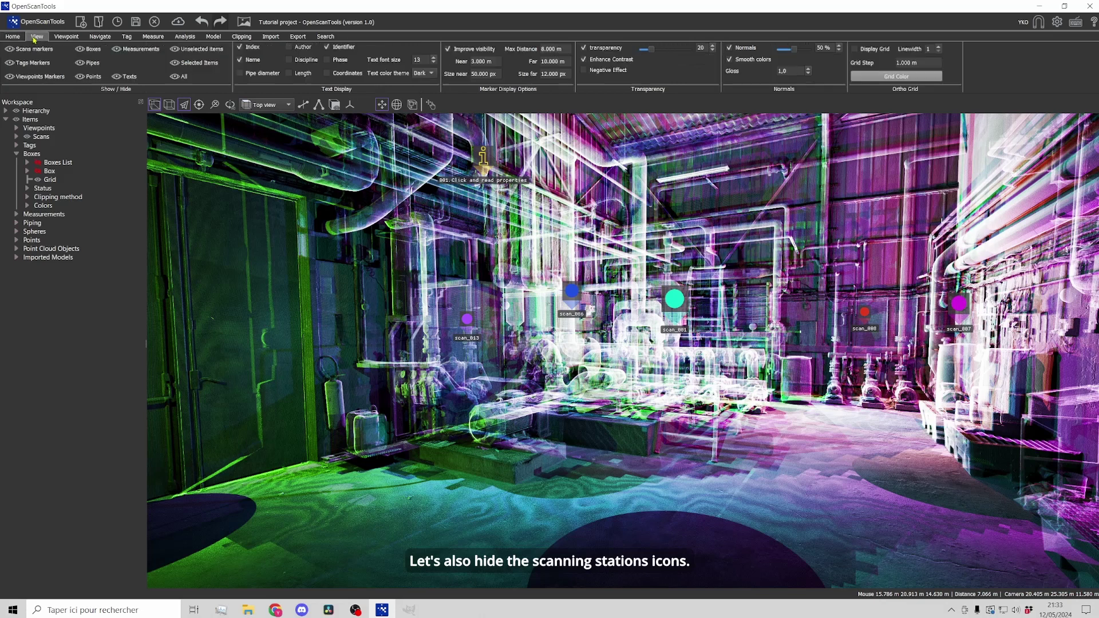
pyautogui.click(32, 49)
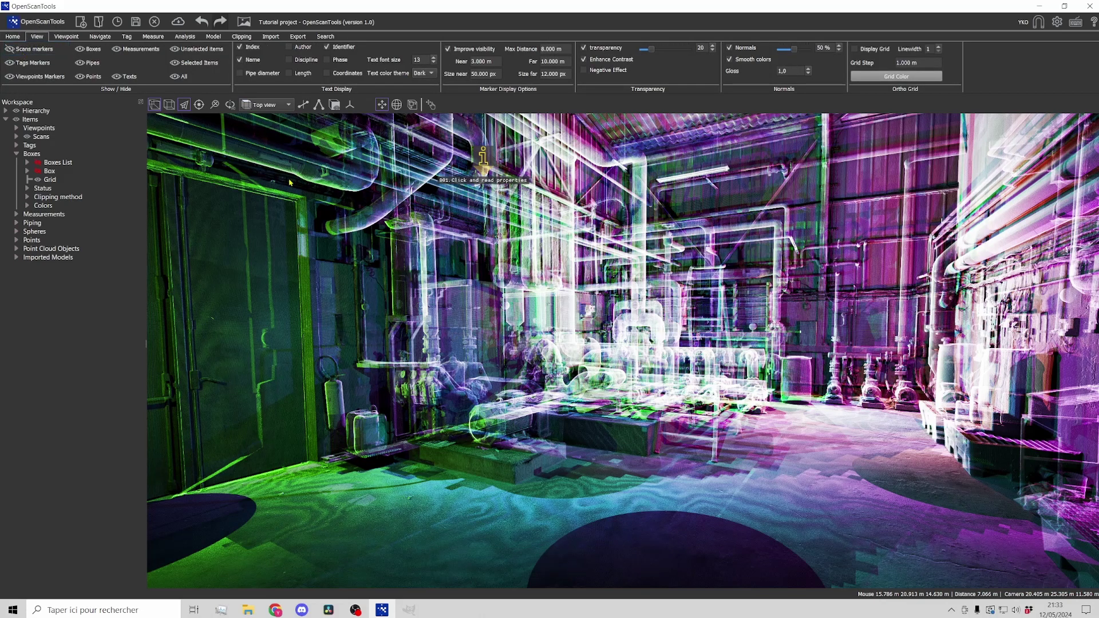
pyautogui.click(297, 36)
pyautogui.click(313, 49)
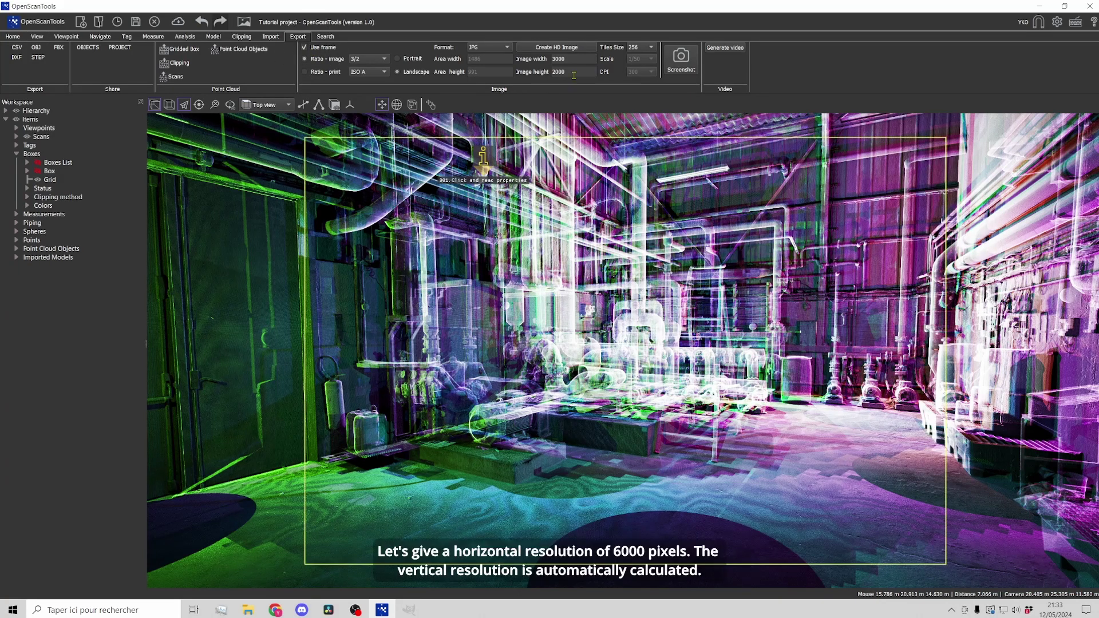
pyautogui.doubleClick(566, 59)
pyautogui.write('6')
pyautogui.press('Return')
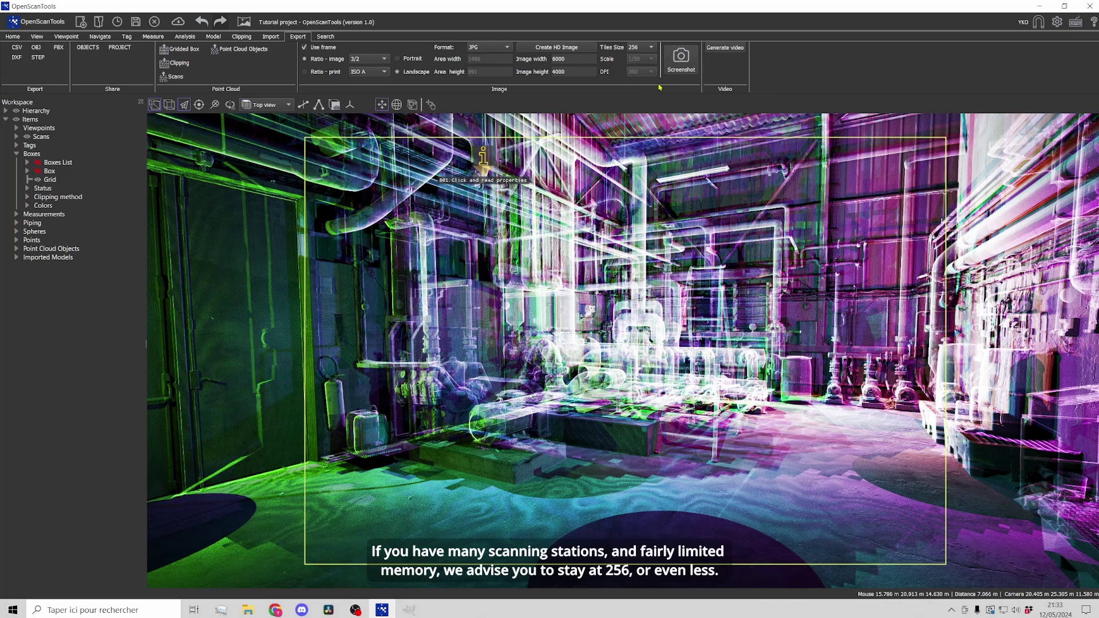
# Export a 6000 × 4000 HD image as BMP with tile size 512.
pyautogui.click(646, 48)
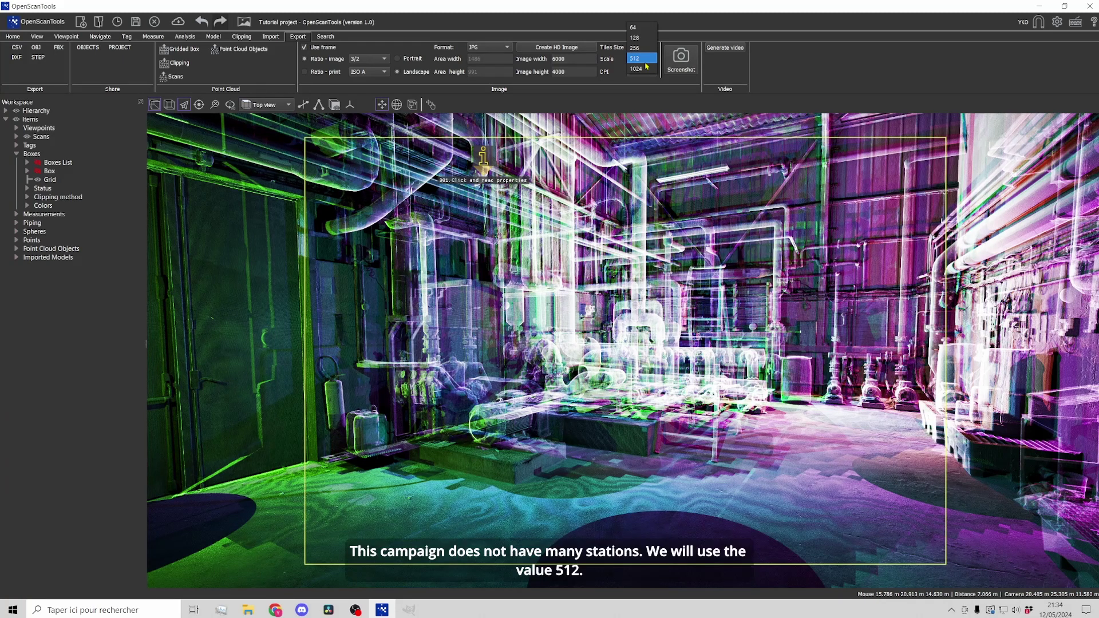
pyautogui.click(646, 63)
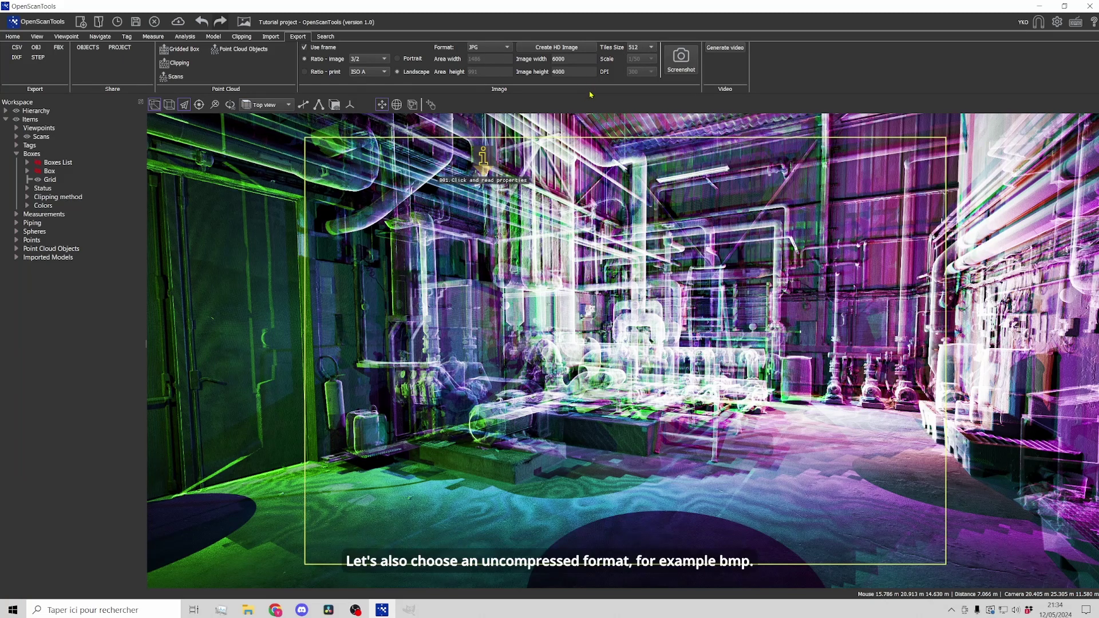
pyautogui.click(485, 46)
pyautogui.click(486, 42)
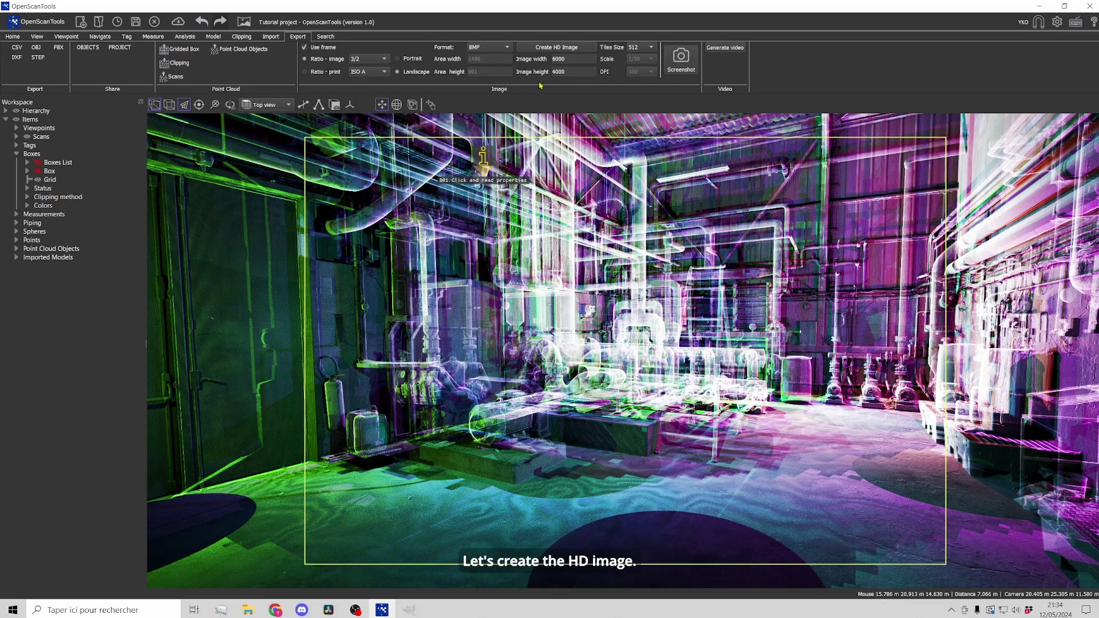
pyautogui.click(584, 49)
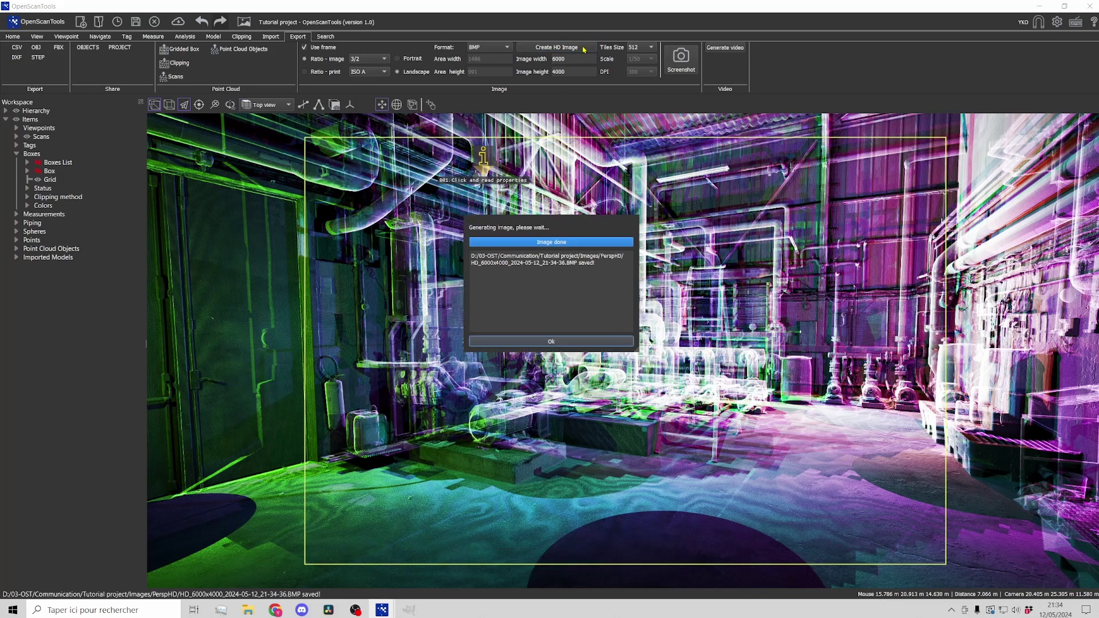
pyautogui.click(552, 341)
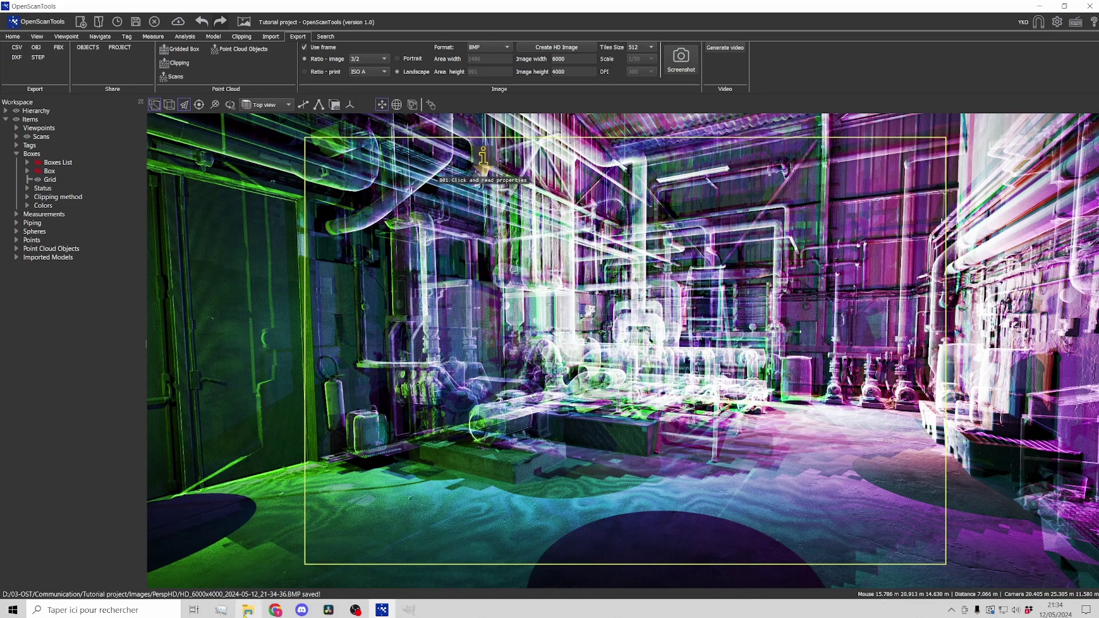
# Open the PerspHD folder of exported images.
pyautogui.click(249, 609)
pyautogui.click(357, 368)
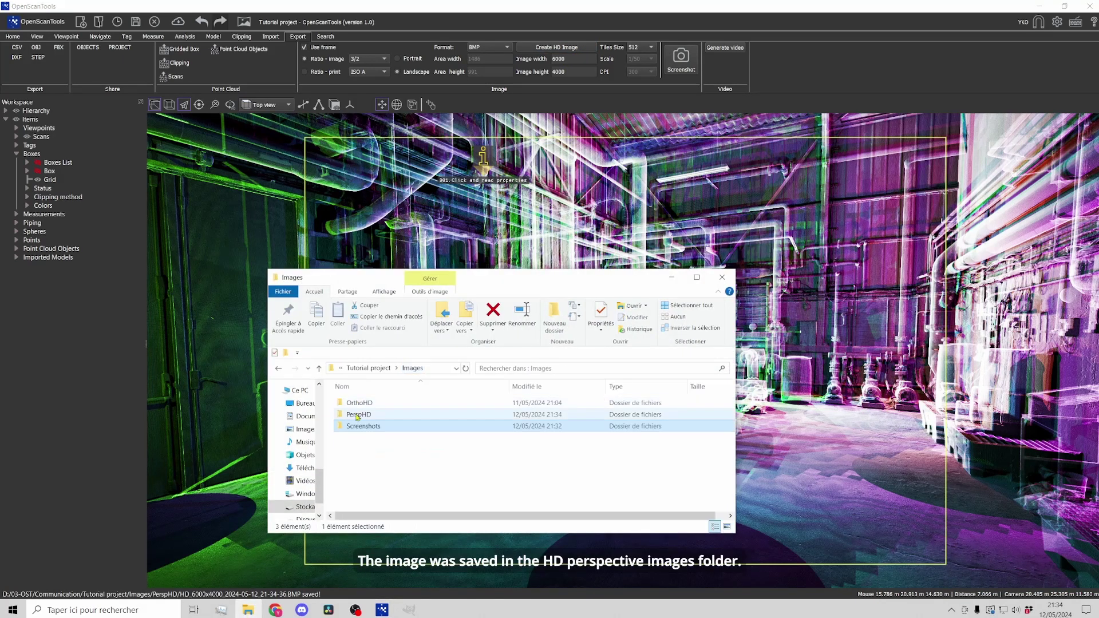
pyautogui.doubleClick(358, 411)
# Open the 6000 × 4000 HD BMP in Photos and zoom in to inspect it.
pyautogui.doubleClick(358, 417)
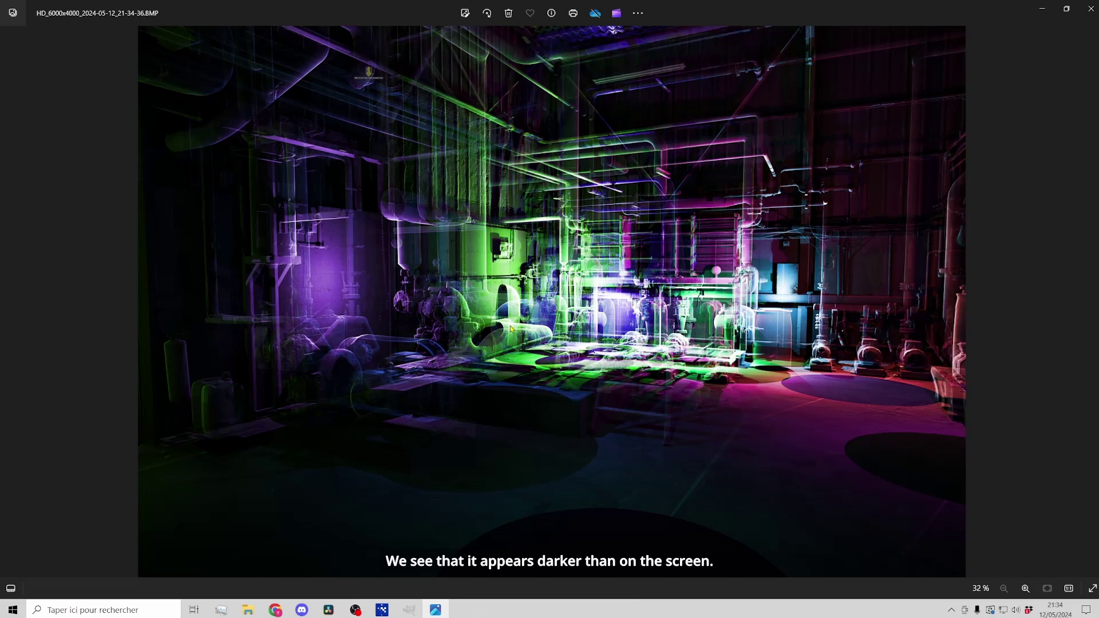
pyautogui.scroll(3, 511, 328)
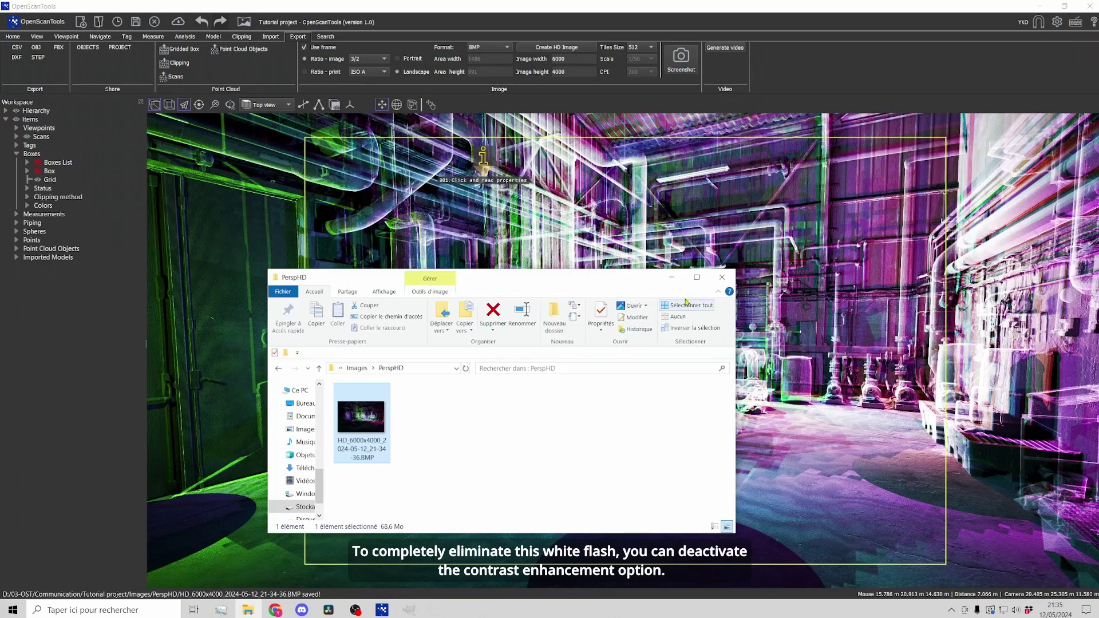
# Turn off contrast enhancement and export a new 6000 × 4000 HD BMP image.
pyautogui.click(672, 277)
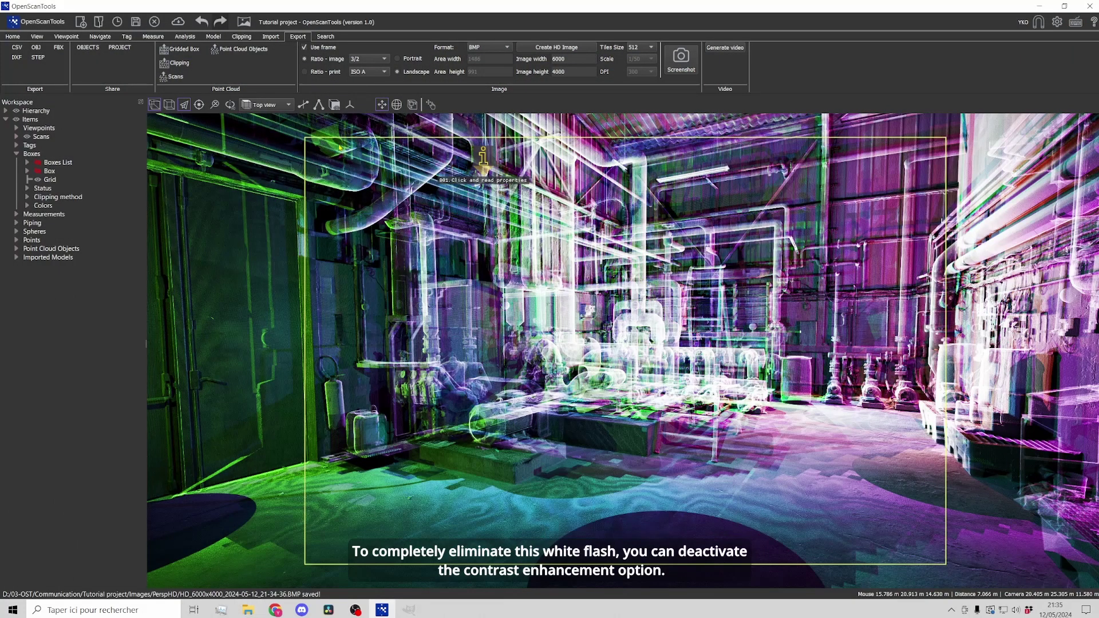
pyautogui.click(38, 37)
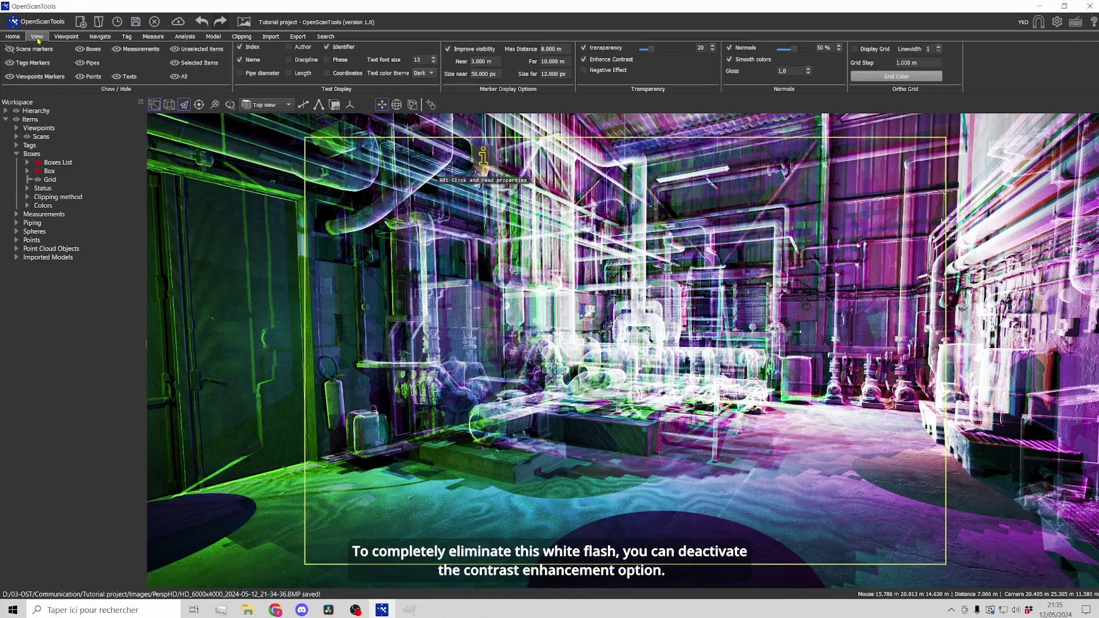
pyautogui.click(597, 61)
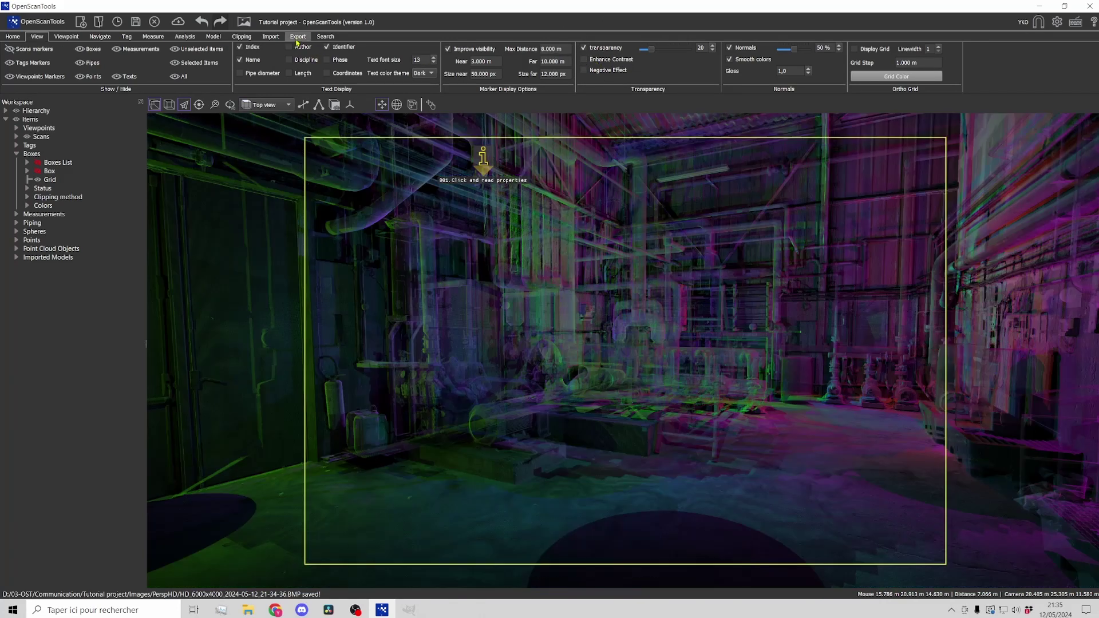
pyautogui.click(298, 36)
pyautogui.click(563, 49)
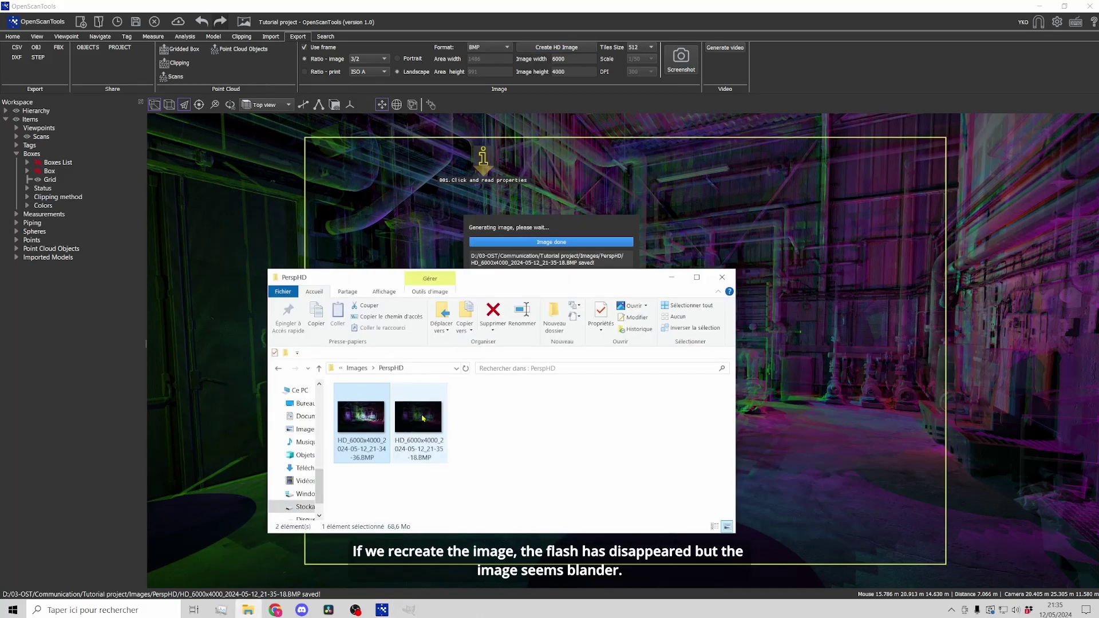
# Preview HD_6000x4000_2024-05-12_21-35-18.BMP in Photos, then close the viewer and file window.
pyautogui.doubleClick(421, 417)
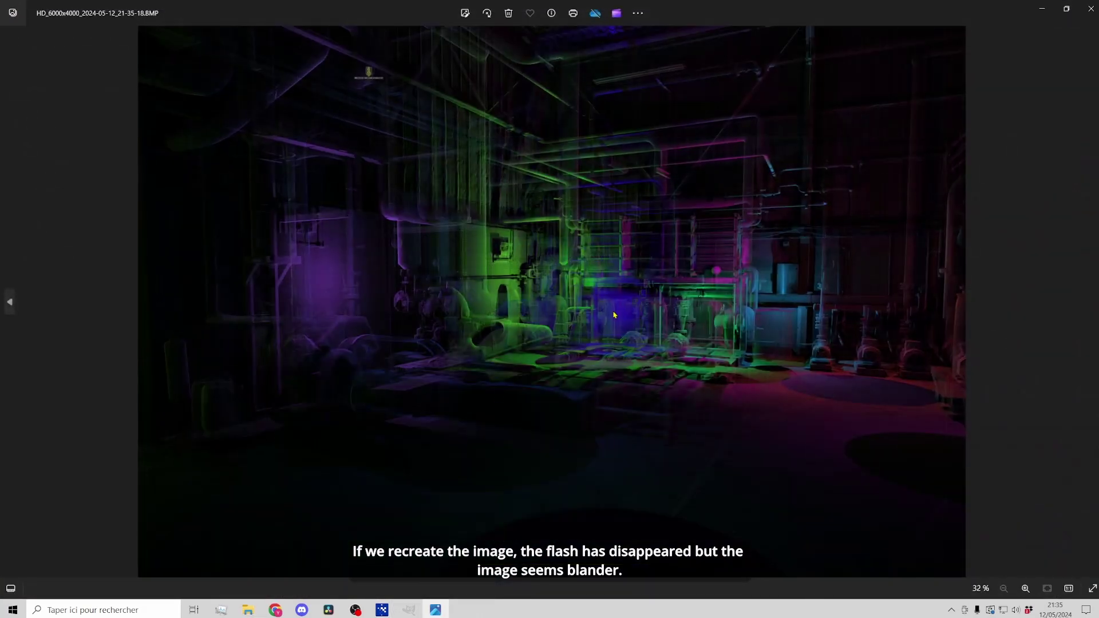
pyautogui.click(1090, 8)
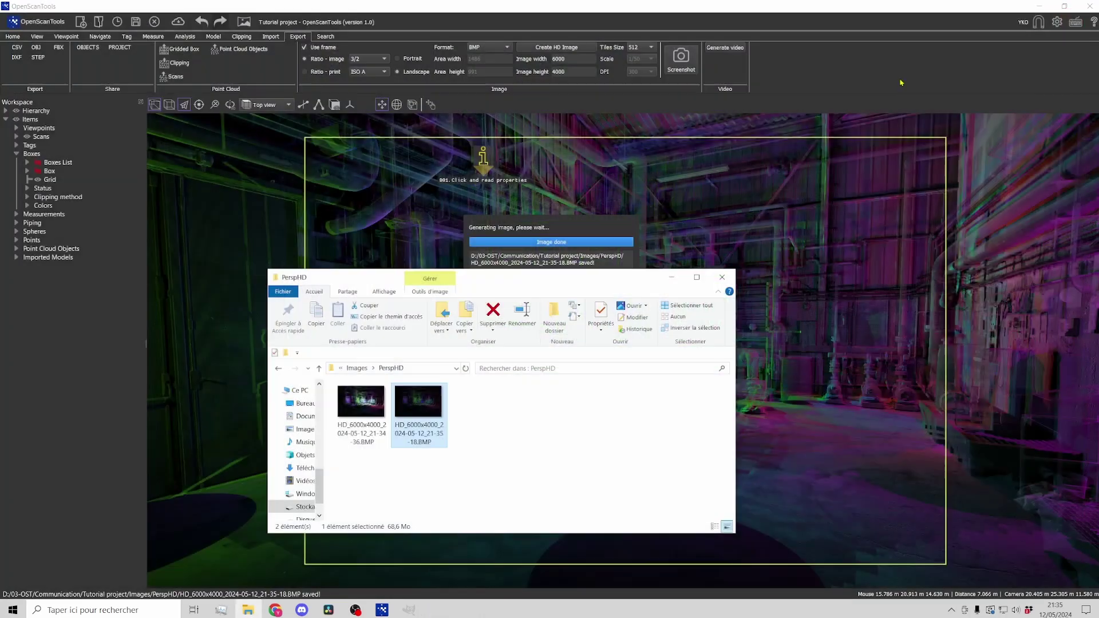
pyautogui.click(721, 277)
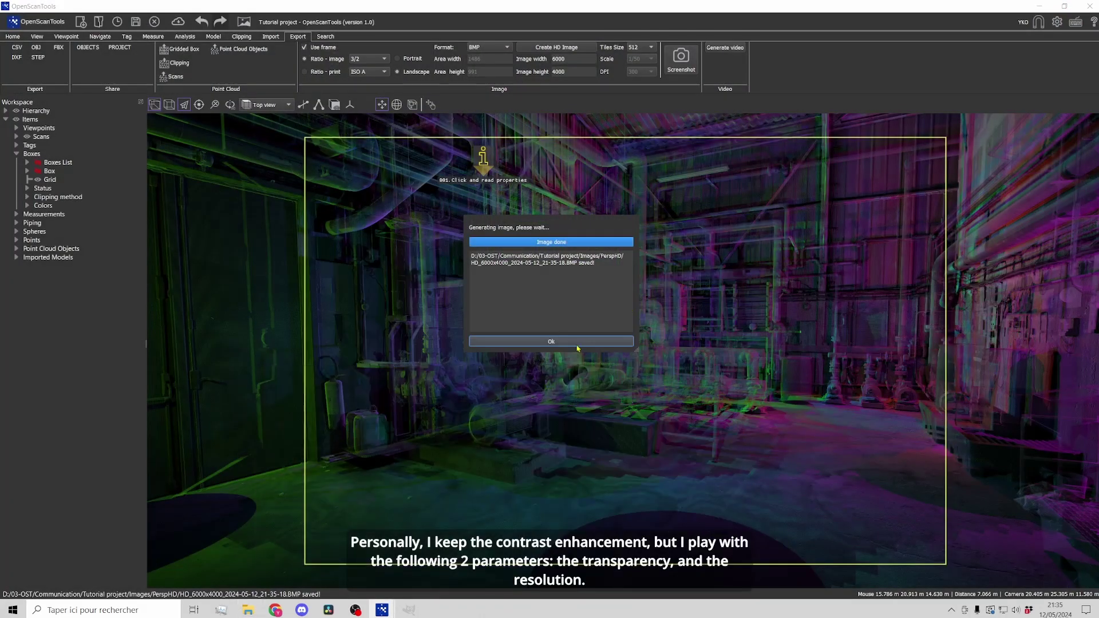
# Turn contrast enhancement back on and adjust the point cloud transparency.
pyautogui.click(578, 347)
pyautogui.click(37, 36)
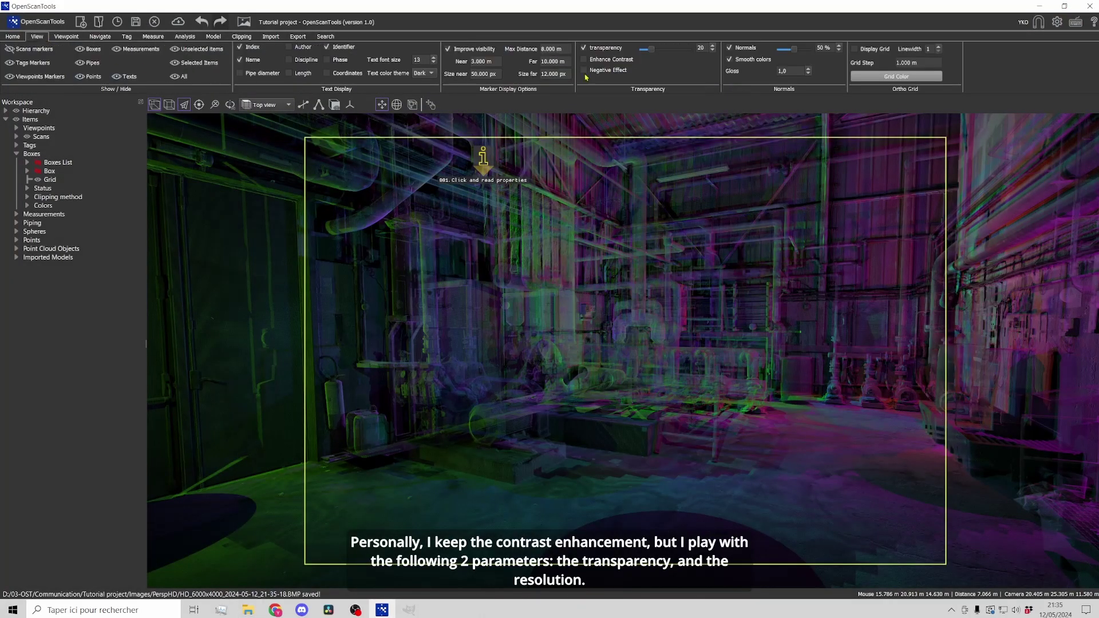
pyautogui.click(613, 61)
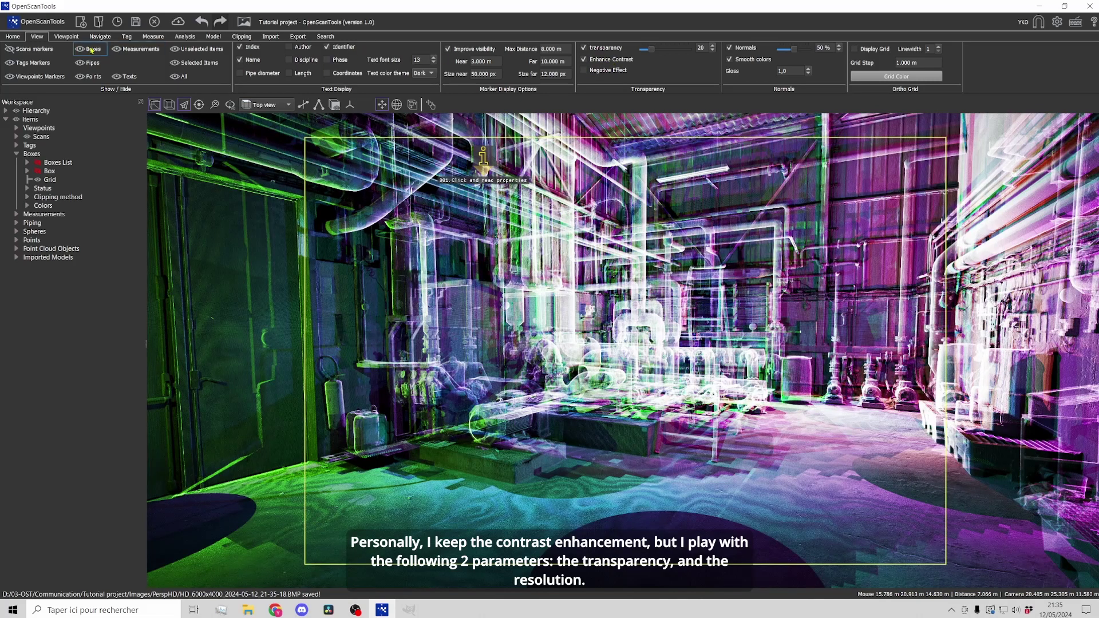
pyautogui.click(12, 36)
pyautogui.click(586, 73)
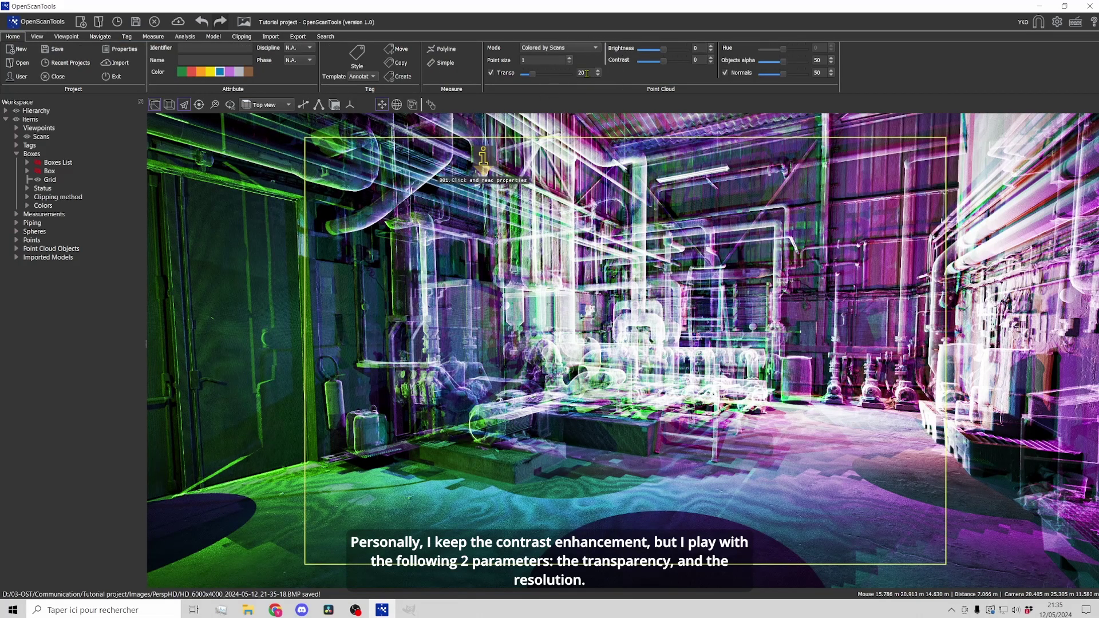
# Export a 10000 × 6667 HD BMP image and open the PerspHD folder.
pyautogui.scroll(-10, 586, 72)
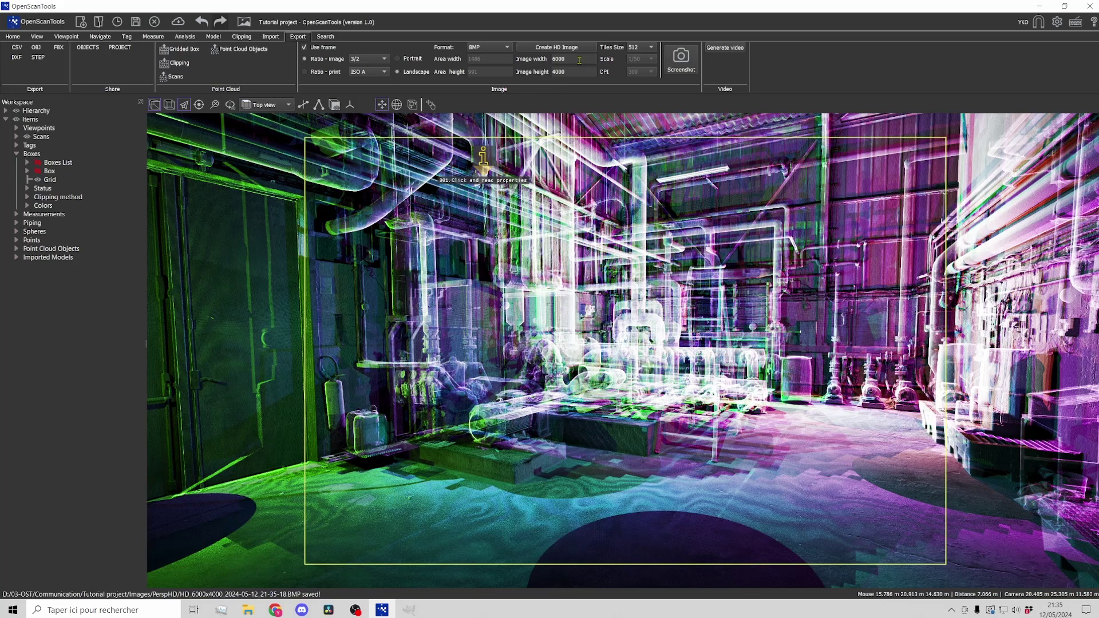
pyautogui.doubleClick(577, 59)
pyautogui.write('1000')
pyautogui.click(534, 48)
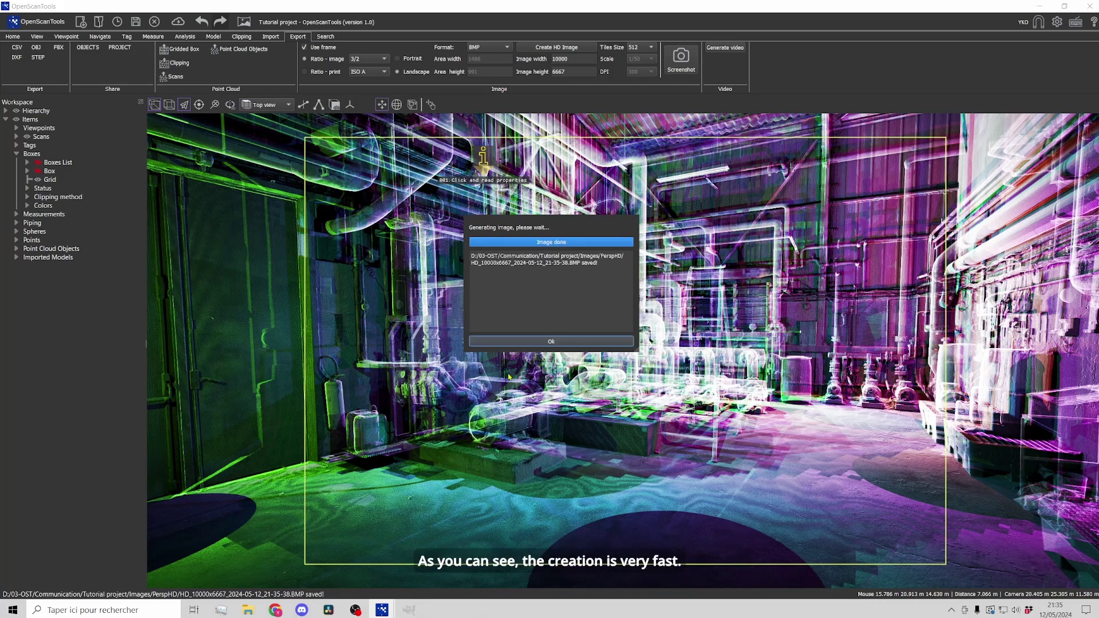
pyautogui.click(248, 609)
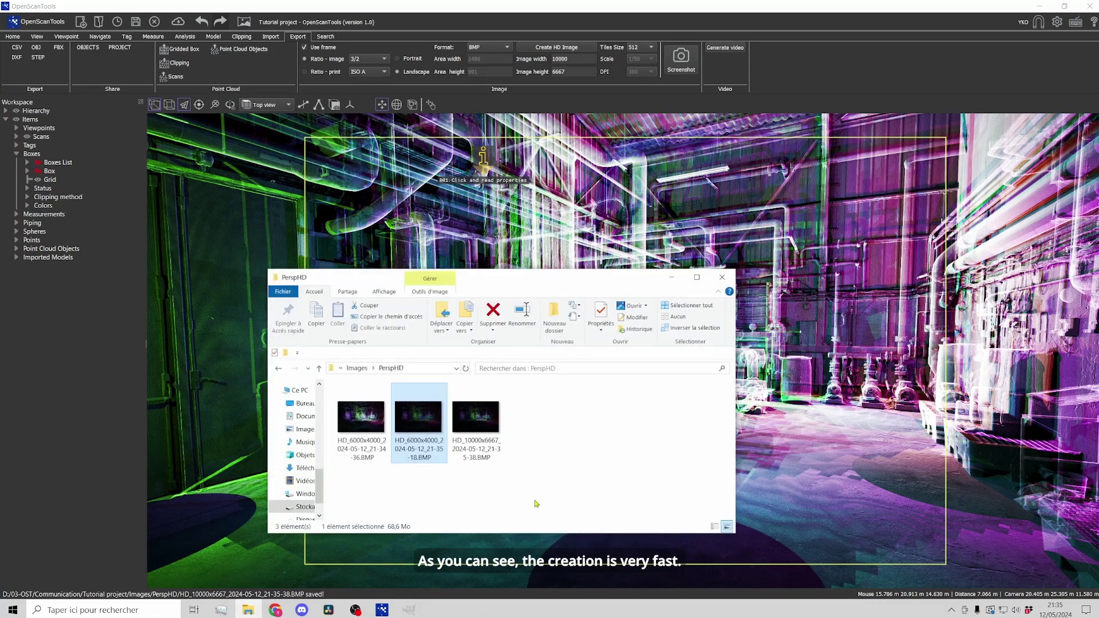
pyautogui.doubleClick(476, 416)
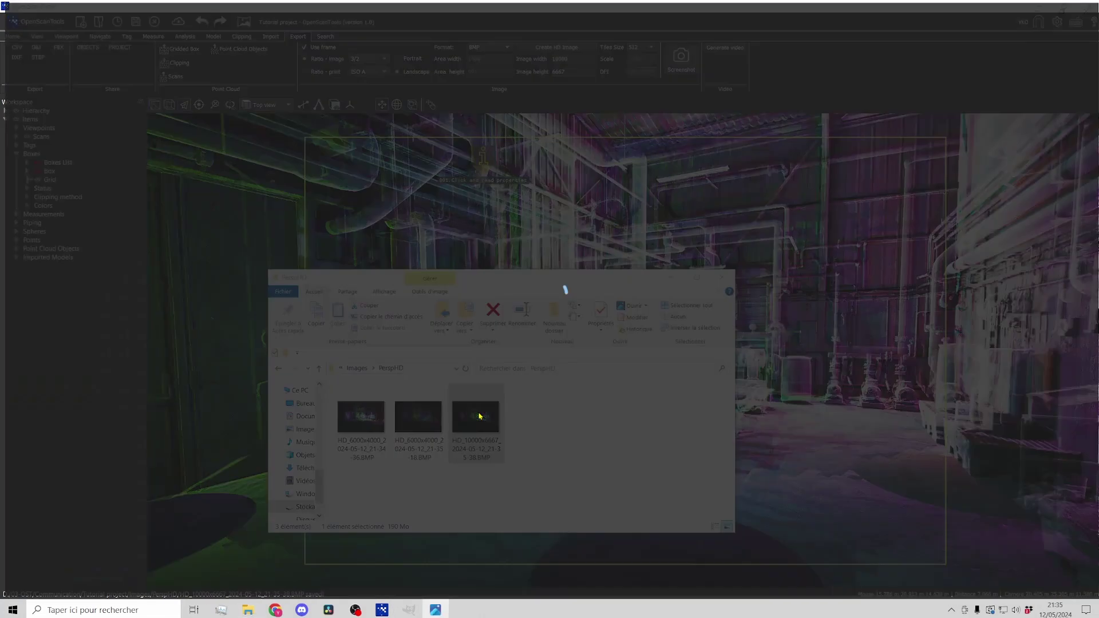
pyautogui.scroll(4, 656, 309)
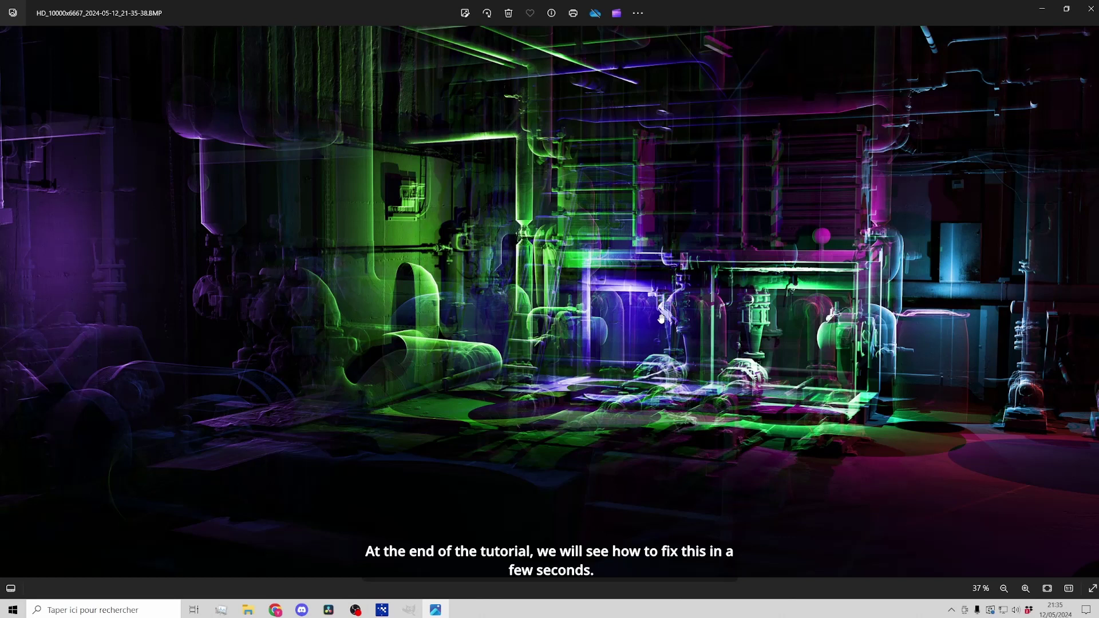
pyautogui.scroll(-2, 661, 318)
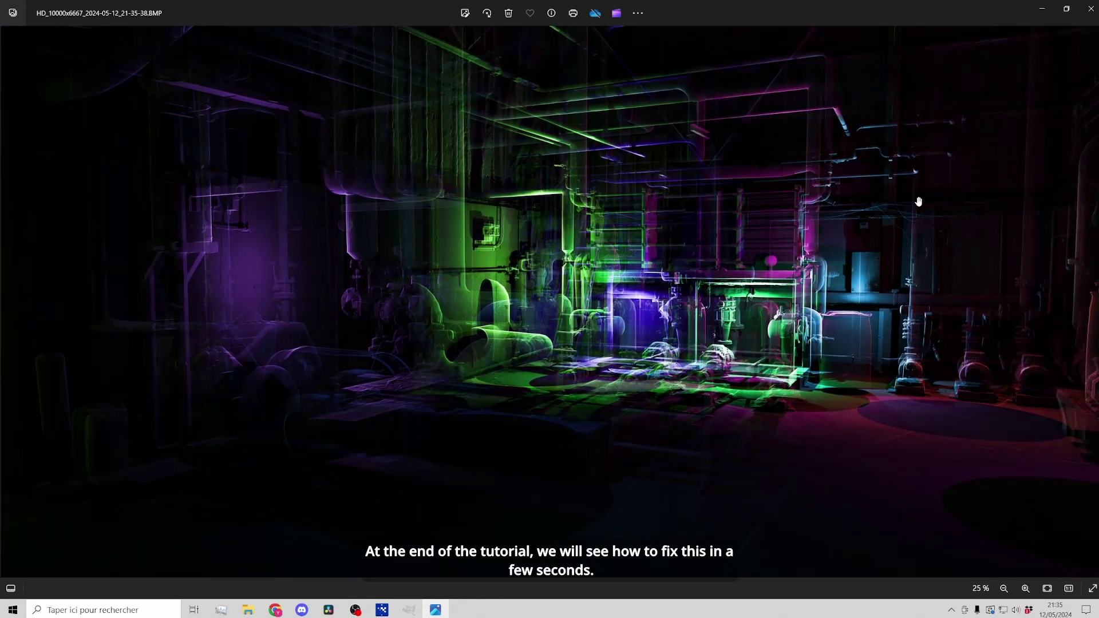
pyautogui.click(1091, 8)
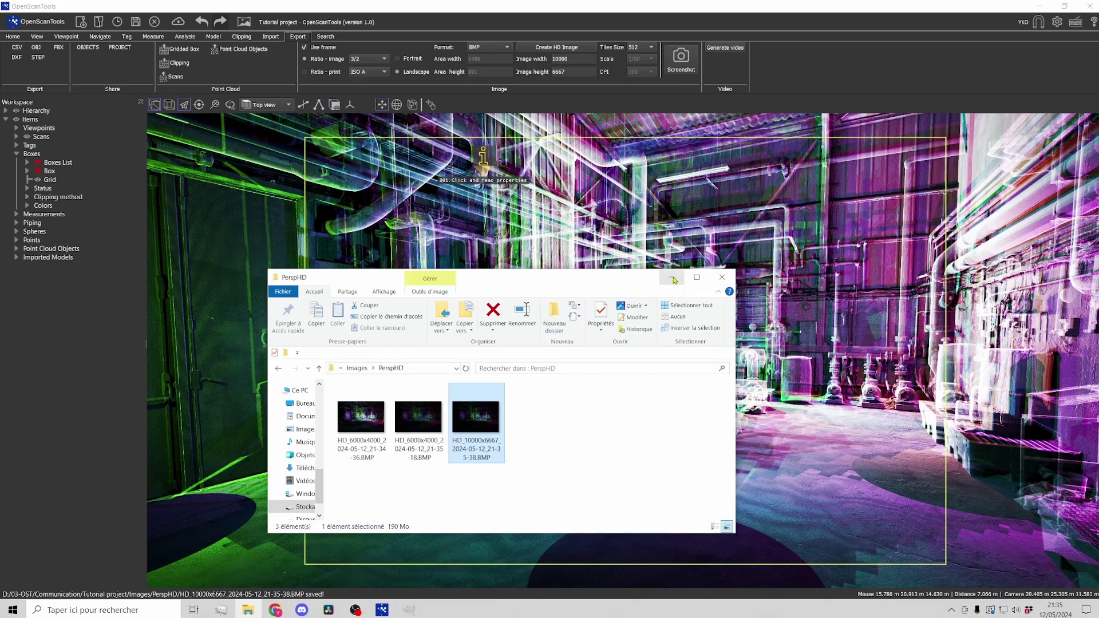
# Minimize the PerspHD folder window to reveal the framed point-cloud view.
pyautogui.click(674, 279)
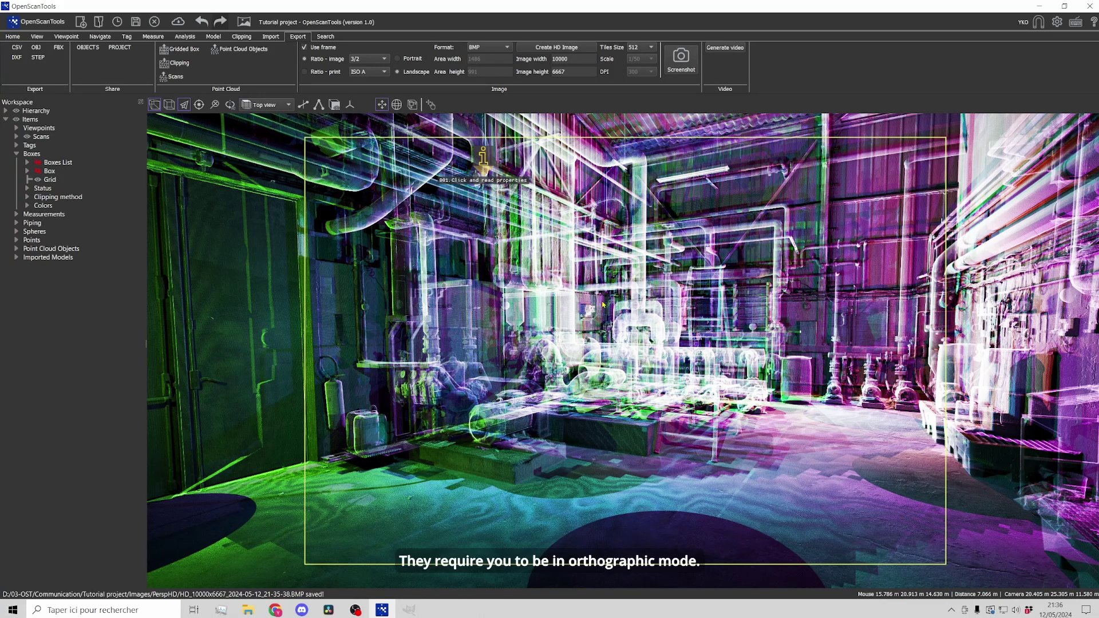
# Switch to an orthographic top view and activate the 010.ceiling and 011.ceiling boxes to hide the roof.
pyautogui.press('o')
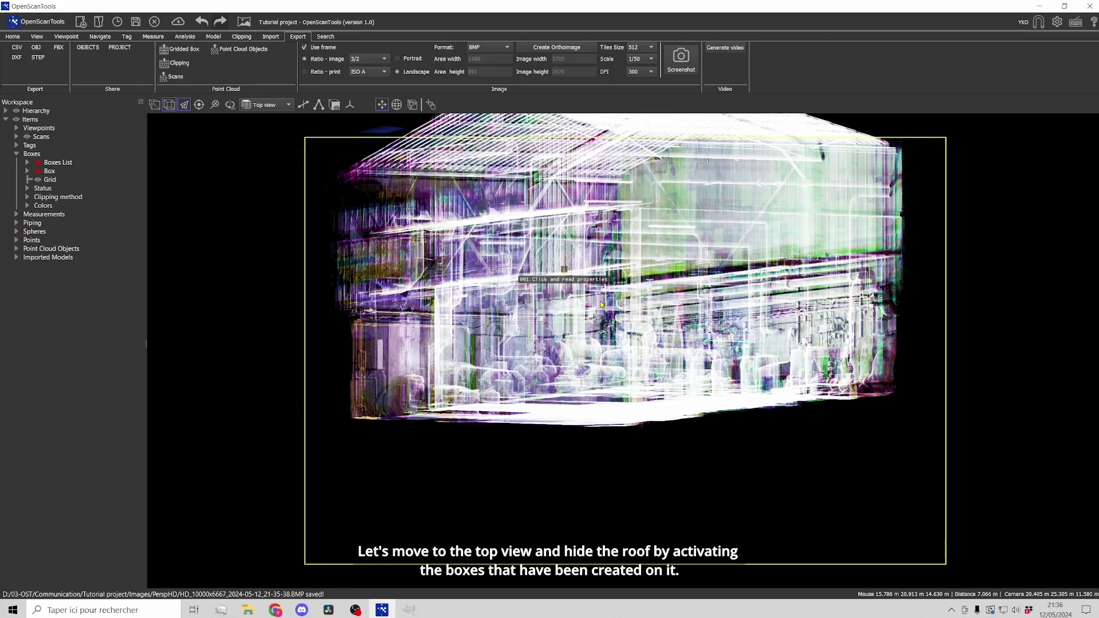
pyautogui.press('t')
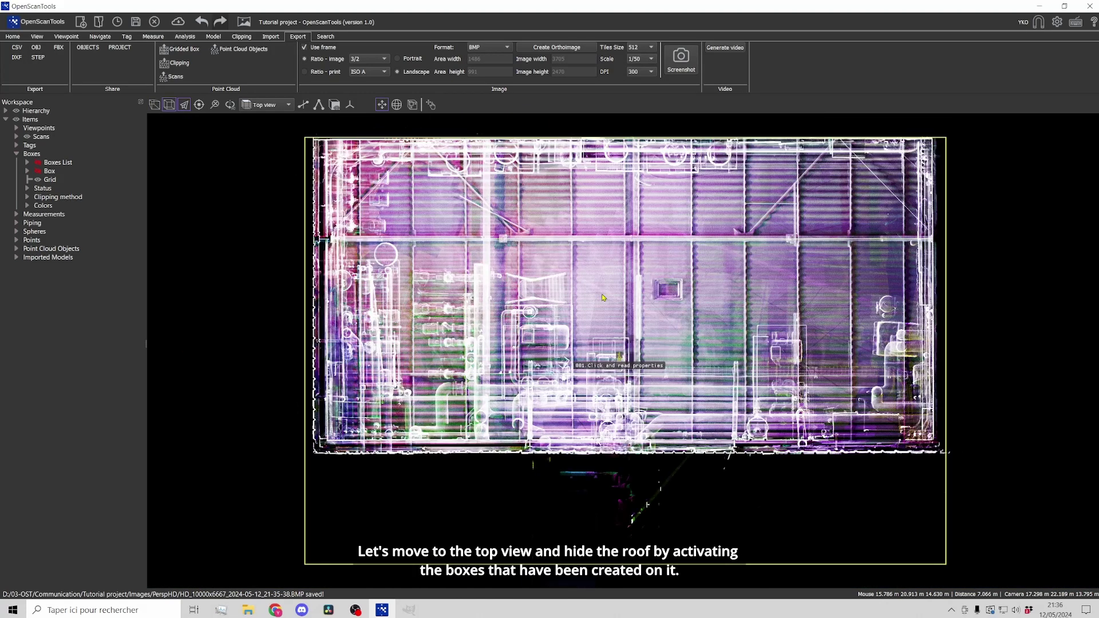
pyautogui.click(26, 162)
pyautogui.click(86, 172)
pyautogui.keyDown('shift'); pyautogui.click(86, 180); pyautogui.keyUp('shift')
pyautogui.rightClick(90, 182)
pyautogui.click(115, 211)
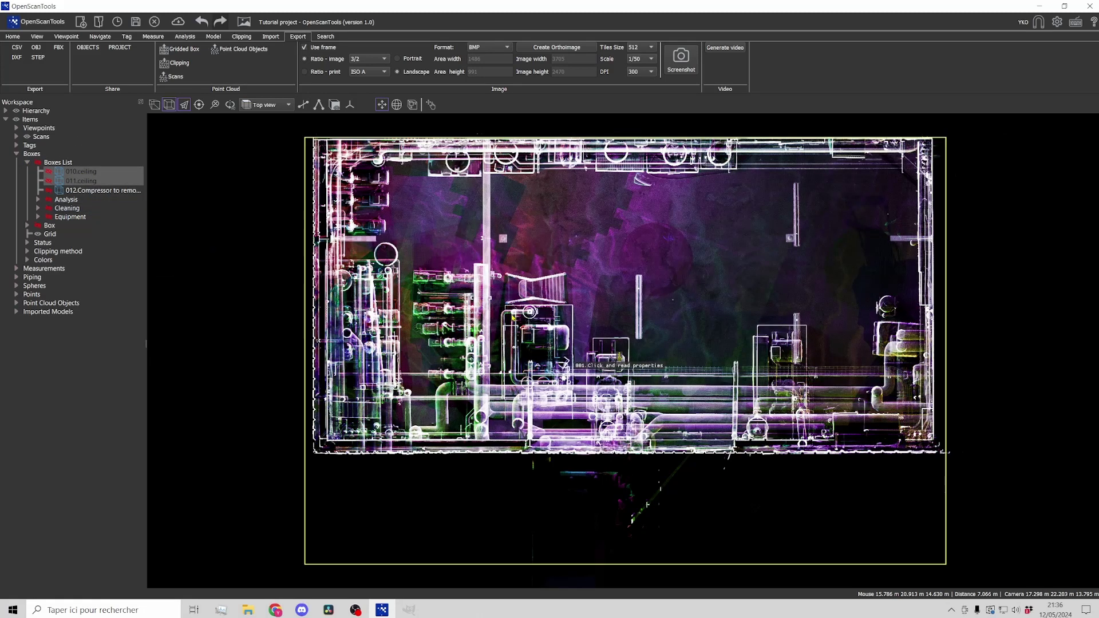
# Set the image ratio to 16/9 and frame the top view within it.
pyautogui.click(373, 59)
pyautogui.click(372, 51)
pyautogui.scroll(4, 560, 277)
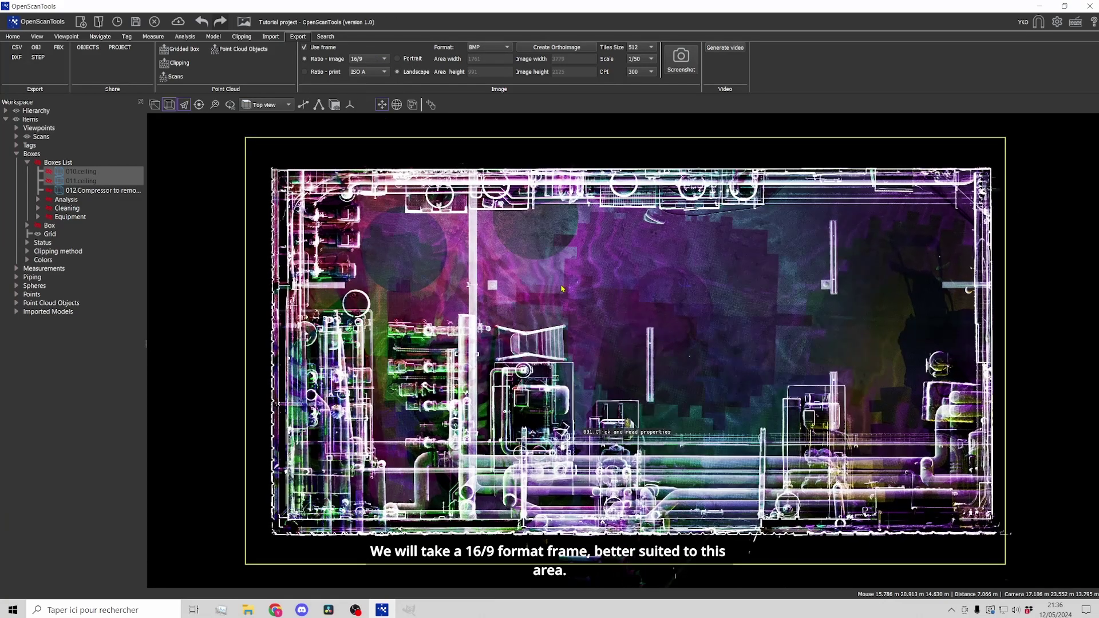
pyautogui.moveTo(561, 289); pyautogui.dragTo(559, 288)
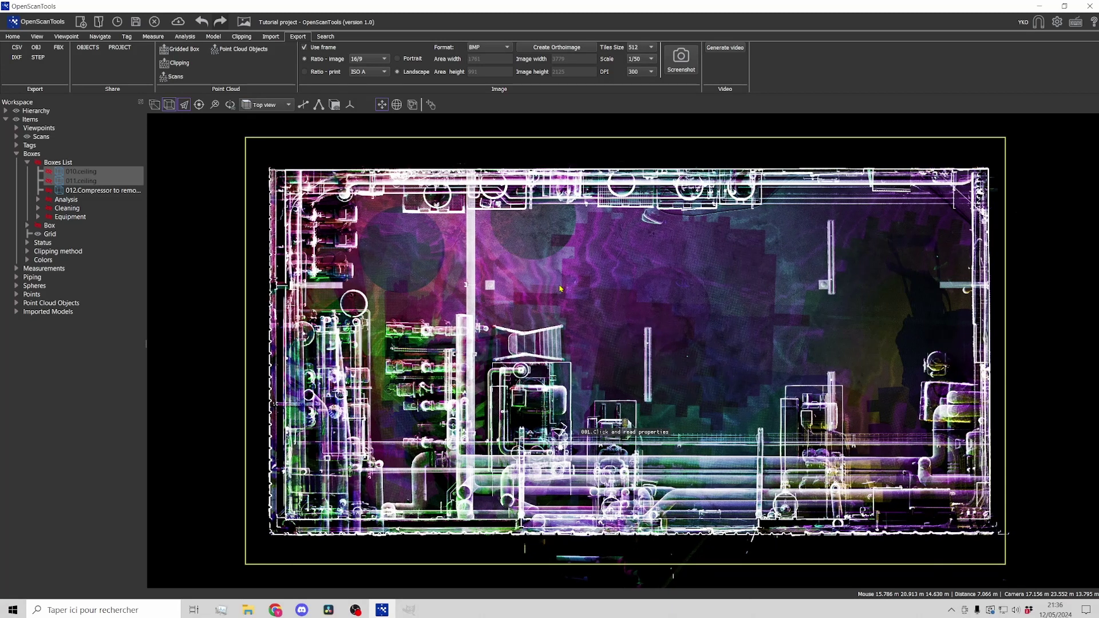
# Create the orthoimage at scale 1/20 and 400 DPI.
pyautogui.click(644, 61)
pyautogui.click(637, 100)
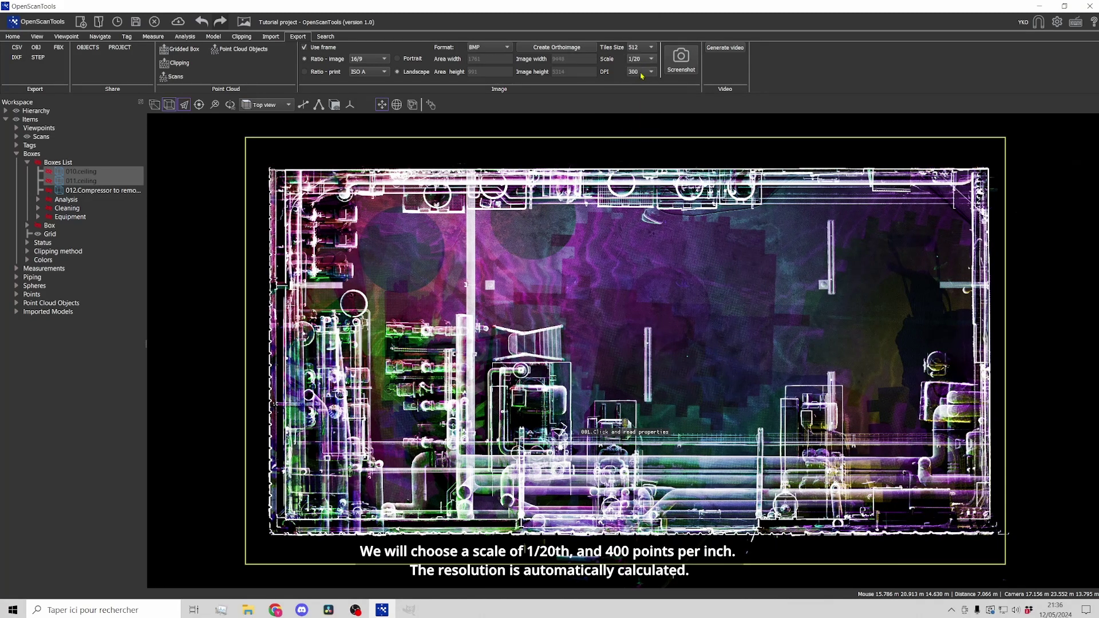
pyautogui.click(641, 73)
pyautogui.click(638, 82)
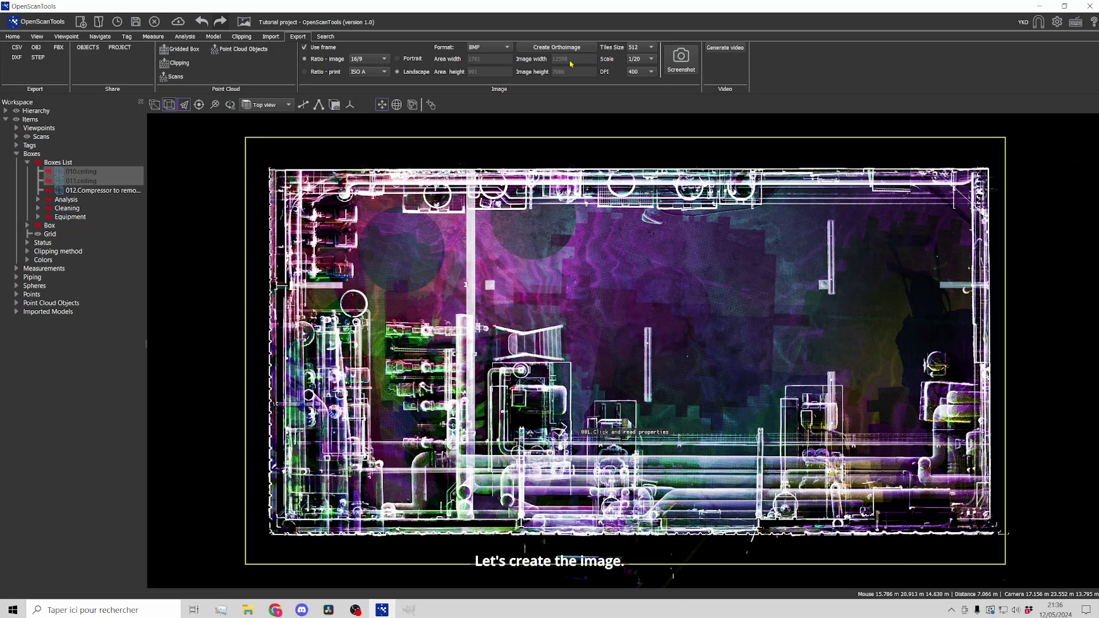
pyautogui.click(566, 48)
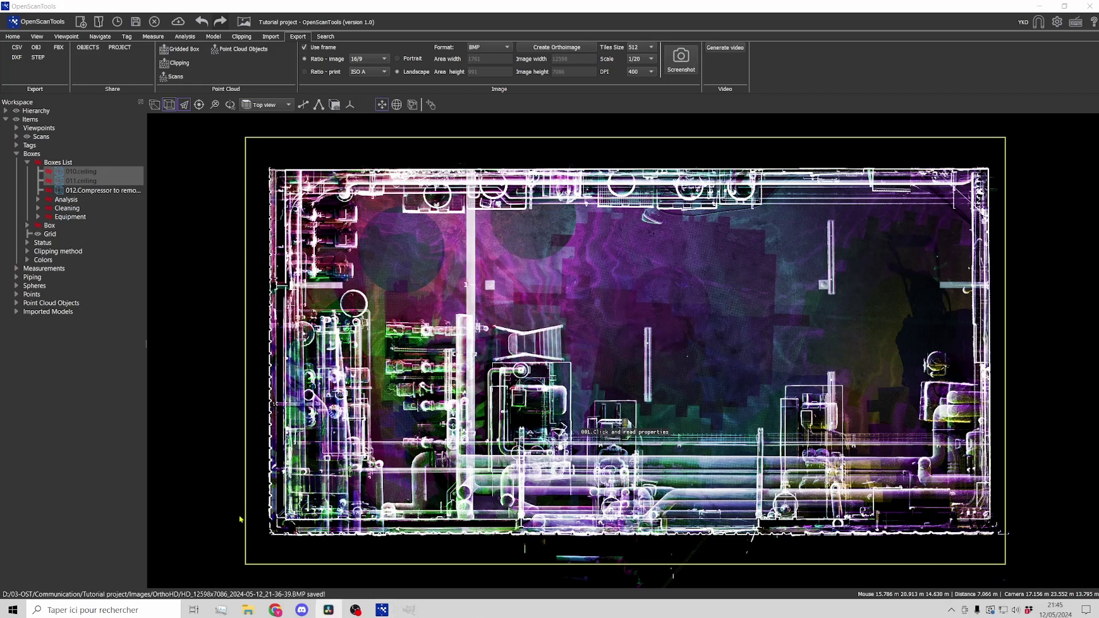
# Browse from Images into OrthoHD and read the orthoimage's information text file in Notepad, then close it.
pyautogui.click(248, 610)
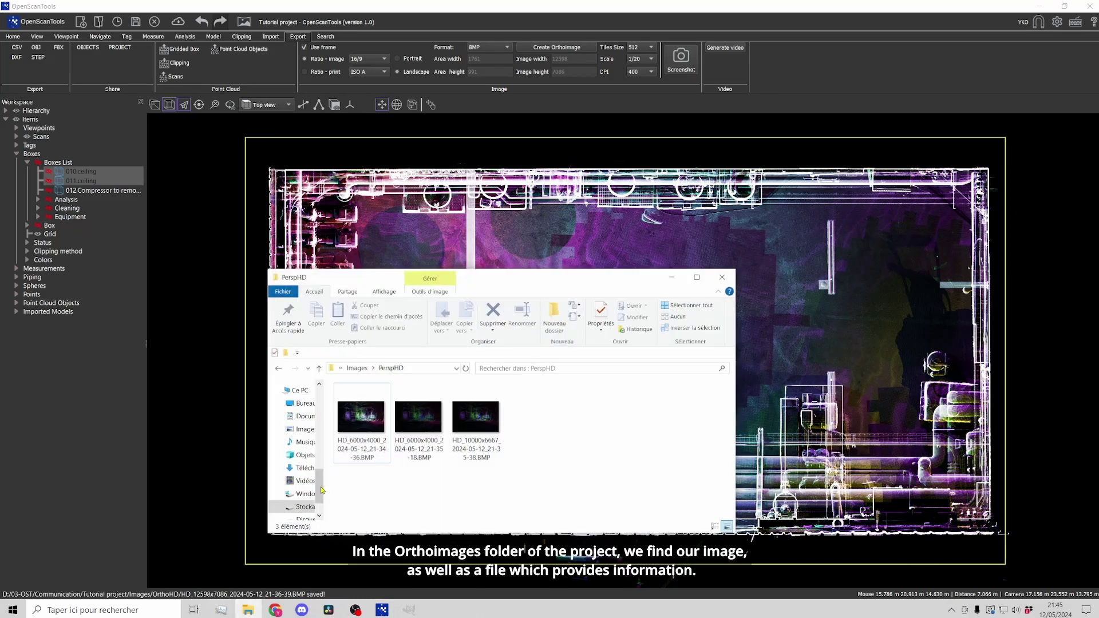
pyautogui.click(357, 368)
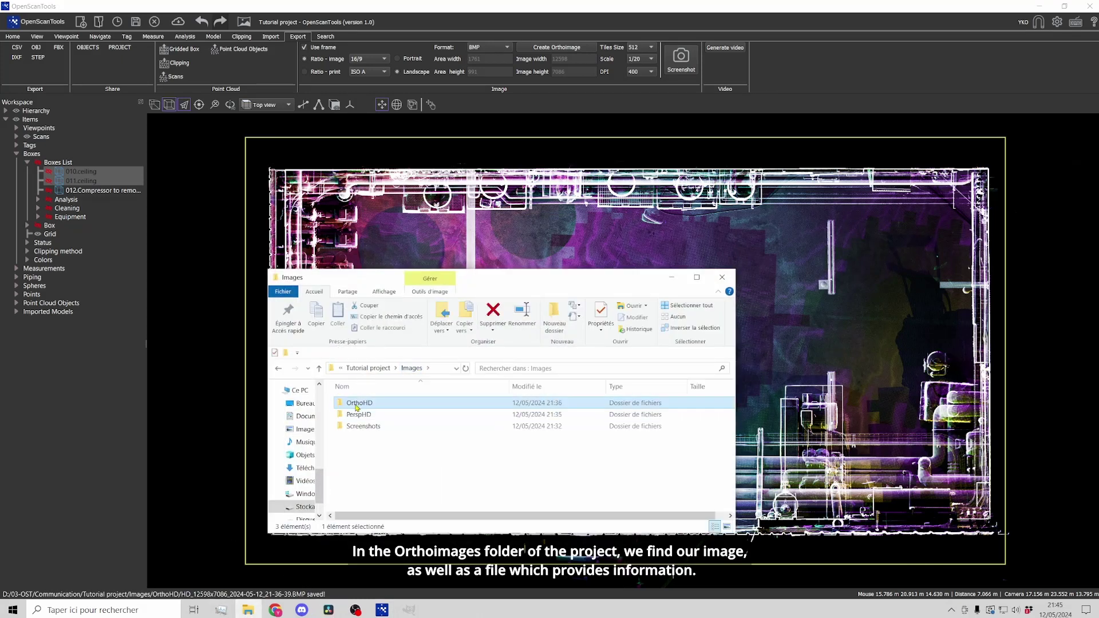
pyautogui.doubleClick(347, 400)
pyautogui.doubleClick(419, 410)
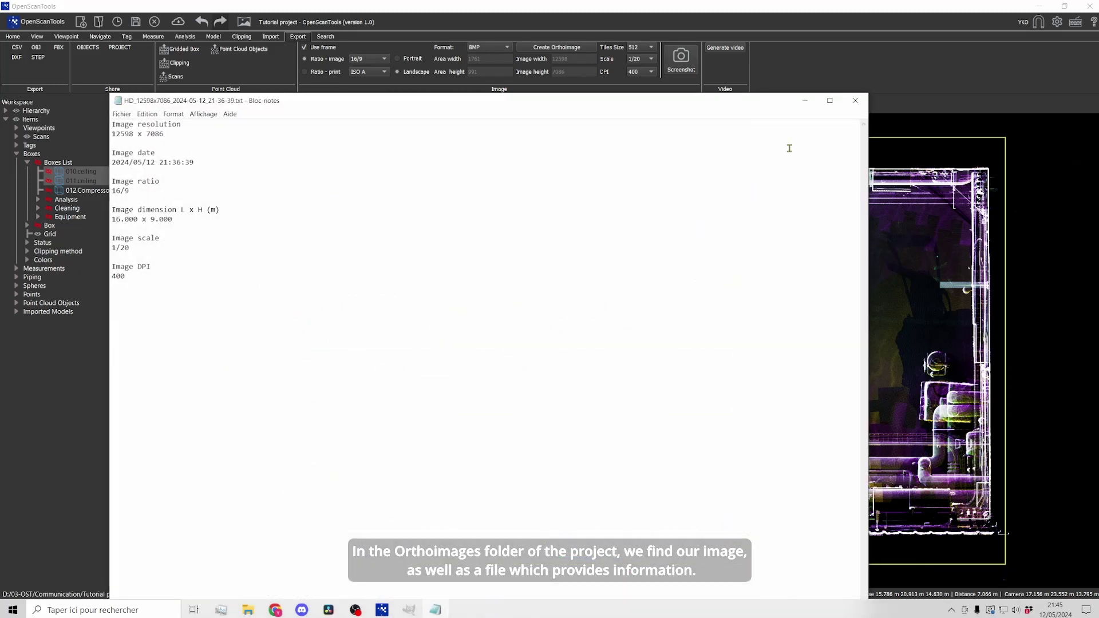
pyautogui.click(855, 100)
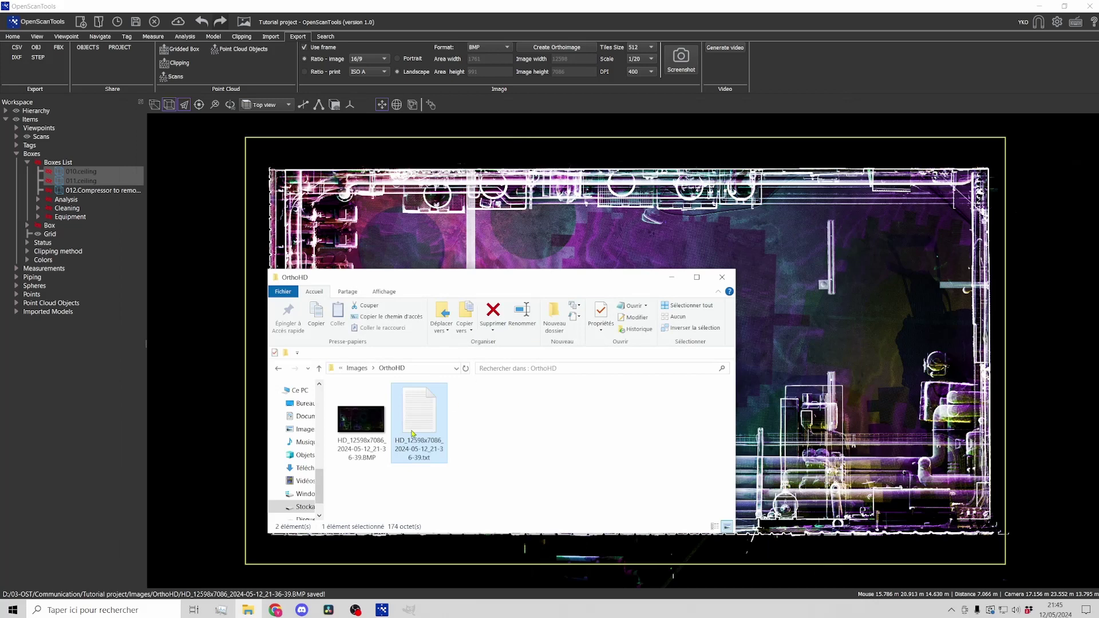
pyautogui.click(364, 425)
pyautogui.doubleClick(364, 425)
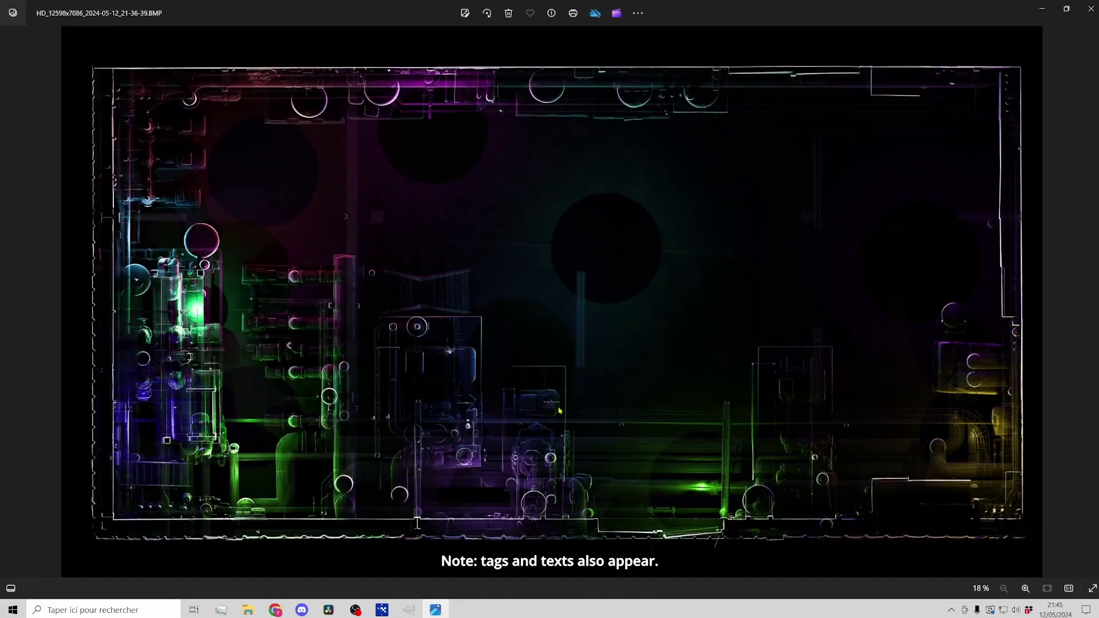
pyautogui.scroll(10, 555, 411)
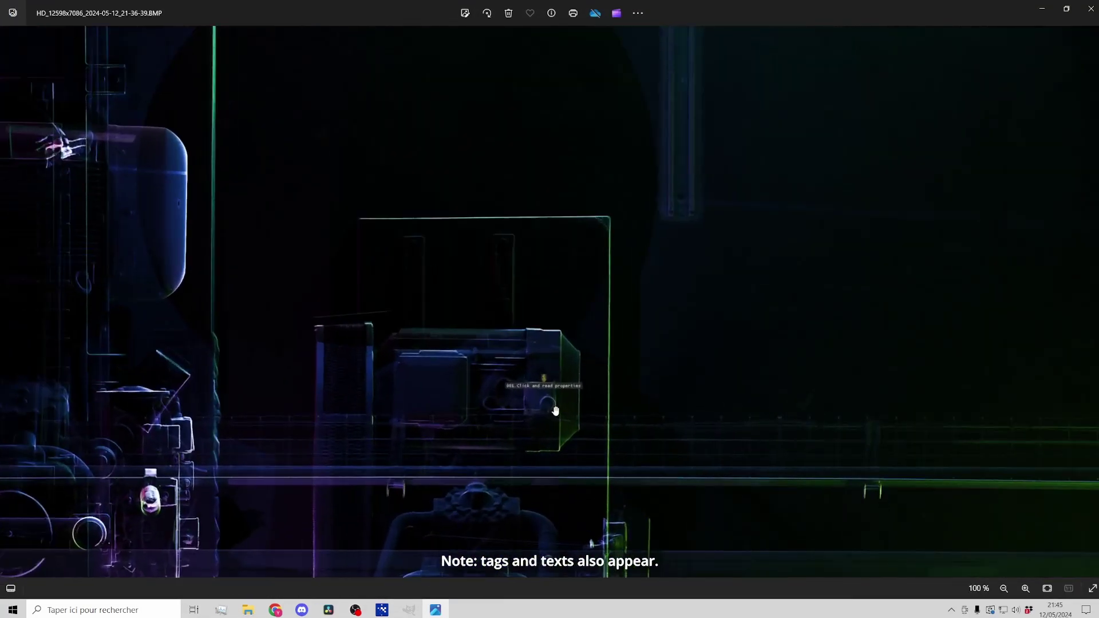
pyautogui.scroll(1, 555, 410)
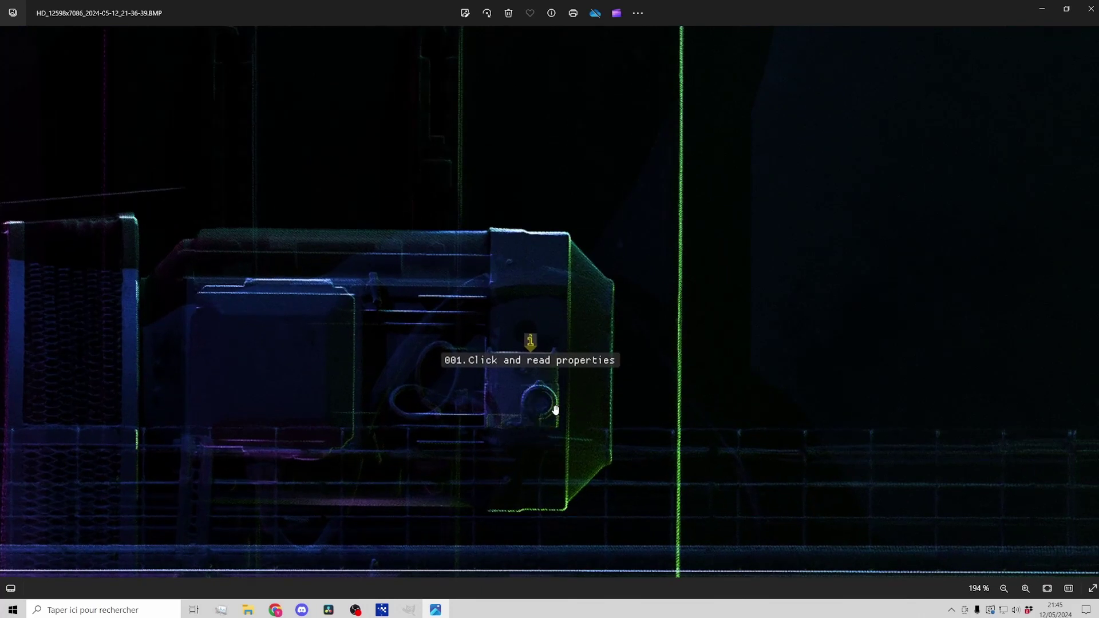
pyautogui.scroll(-2, 906, 171)
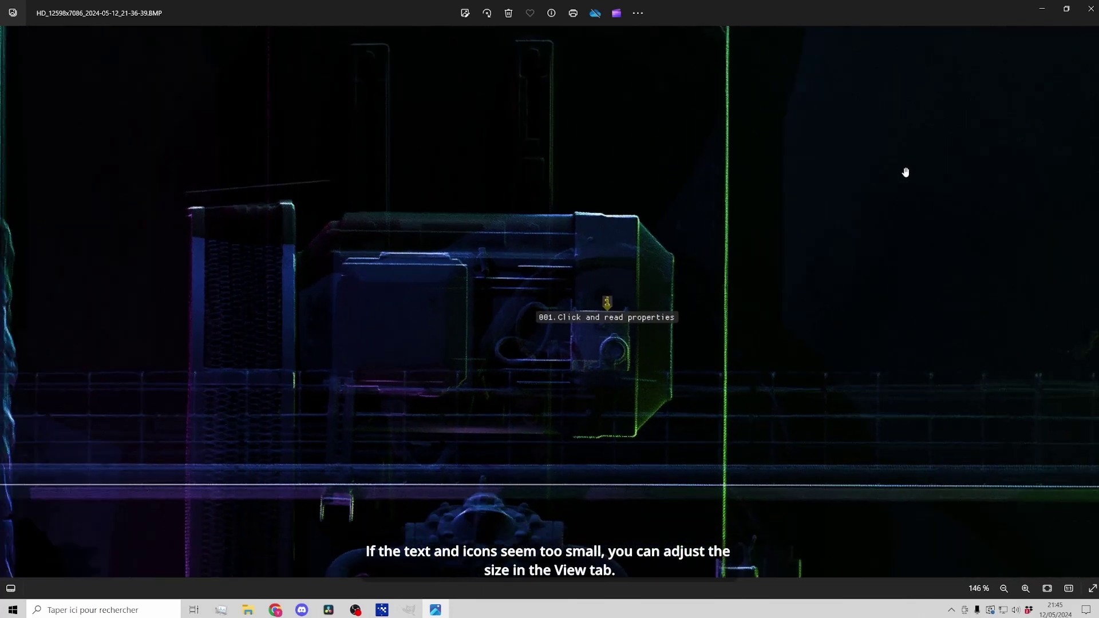
pyautogui.scroll(-3, 906, 172)
# Close the image viewer and raise the marker label text size from 13 to 24 in the View settings.
pyautogui.click(1090, 8)
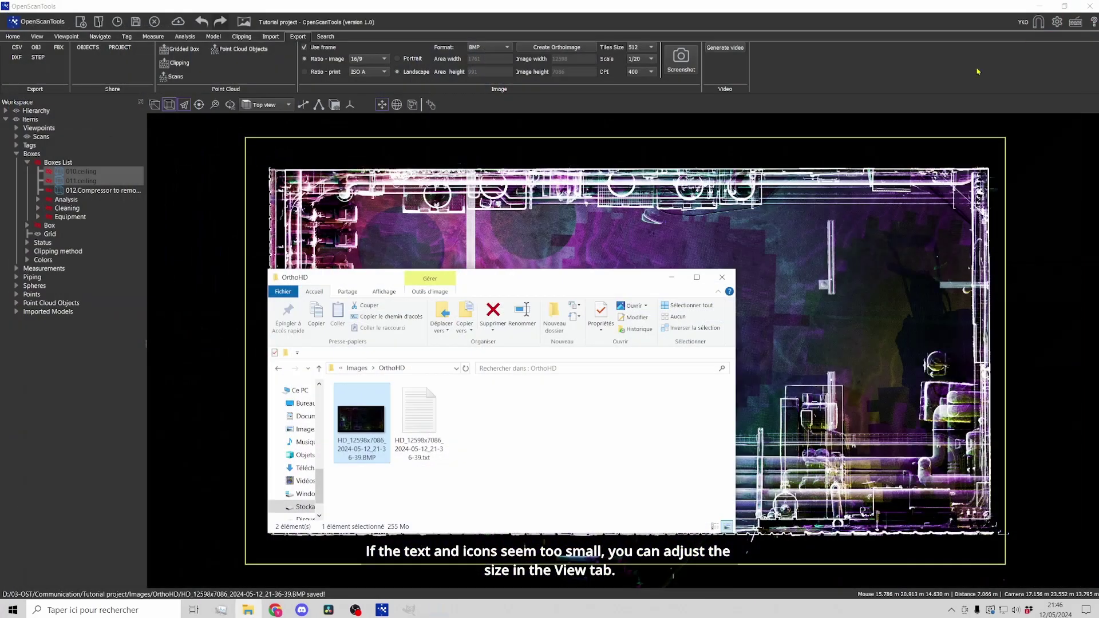
pyautogui.click(671, 277)
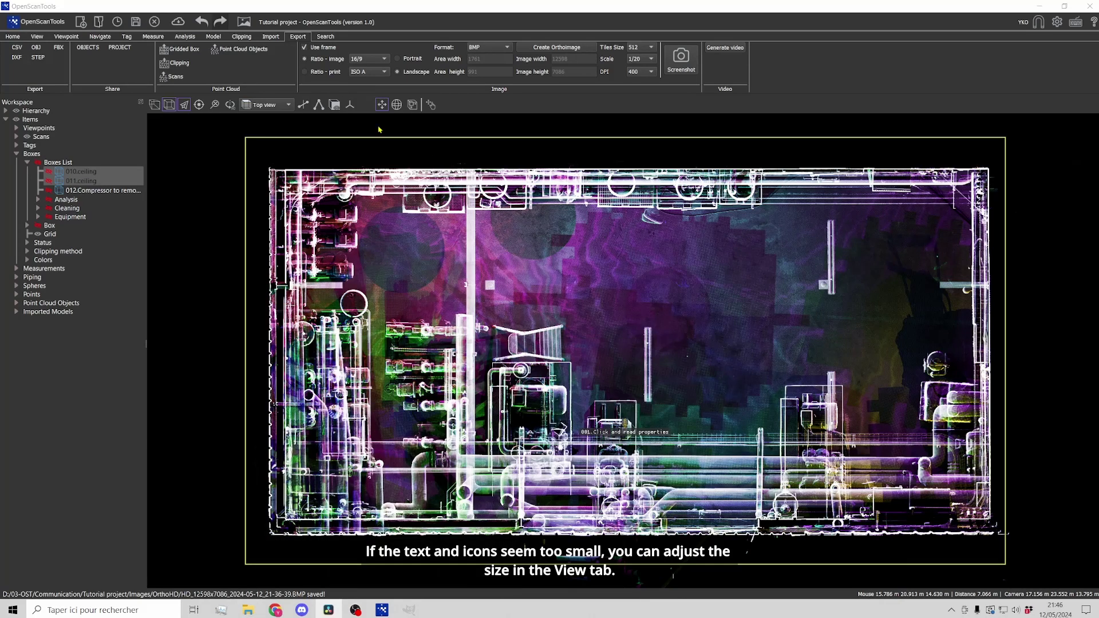
pyautogui.click(31, 38)
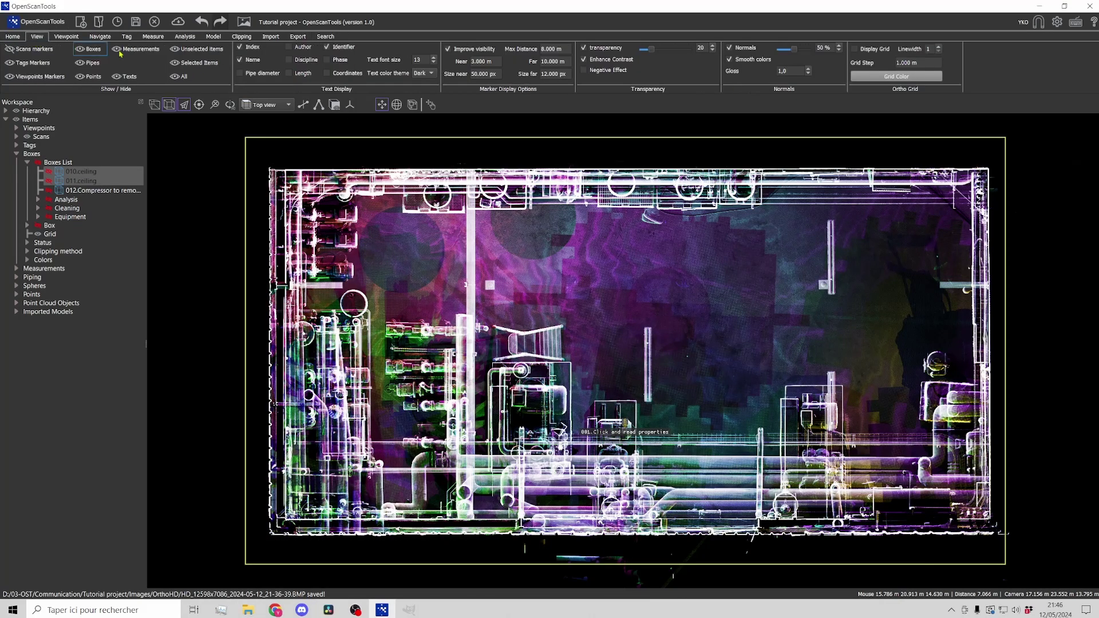
pyautogui.click(433, 58)
pyautogui.click(433, 58)
pyautogui.click(433, 58)
pyautogui.click(433, 58)
pyautogui.click(433, 57)
pyautogui.click(434, 58)
pyautogui.click(433, 57)
pyautogui.click(433, 58)
pyautogui.click(434, 58)
pyautogui.click(433, 58)
pyautogui.click(433, 58)
# Reduce the marker label text size back to 13.
pyautogui.click(434, 62)
pyautogui.click(434, 62)
pyautogui.click(433, 62)
pyautogui.click(434, 62)
pyautogui.click(433, 62)
pyautogui.click(433, 62)
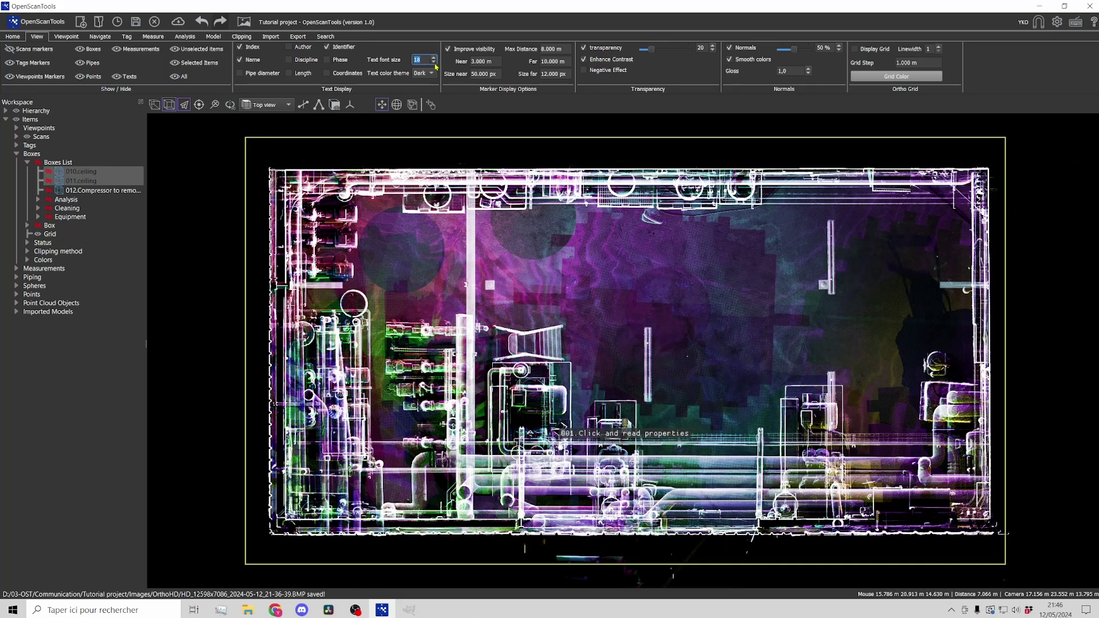
pyautogui.click(434, 62)
pyautogui.click(433, 62)
pyautogui.click(434, 63)
pyautogui.click(434, 62)
pyautogui.click(434, 63)
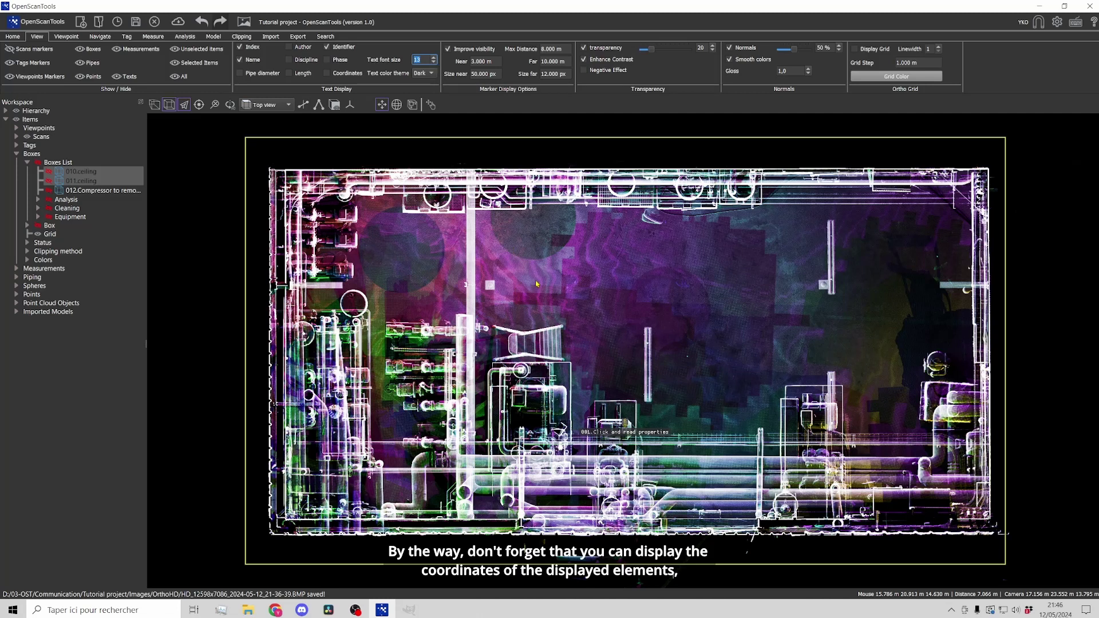
# Turn Coordinates on in the marker labels, then turn it off again.
pyautogui.click(328, 75)
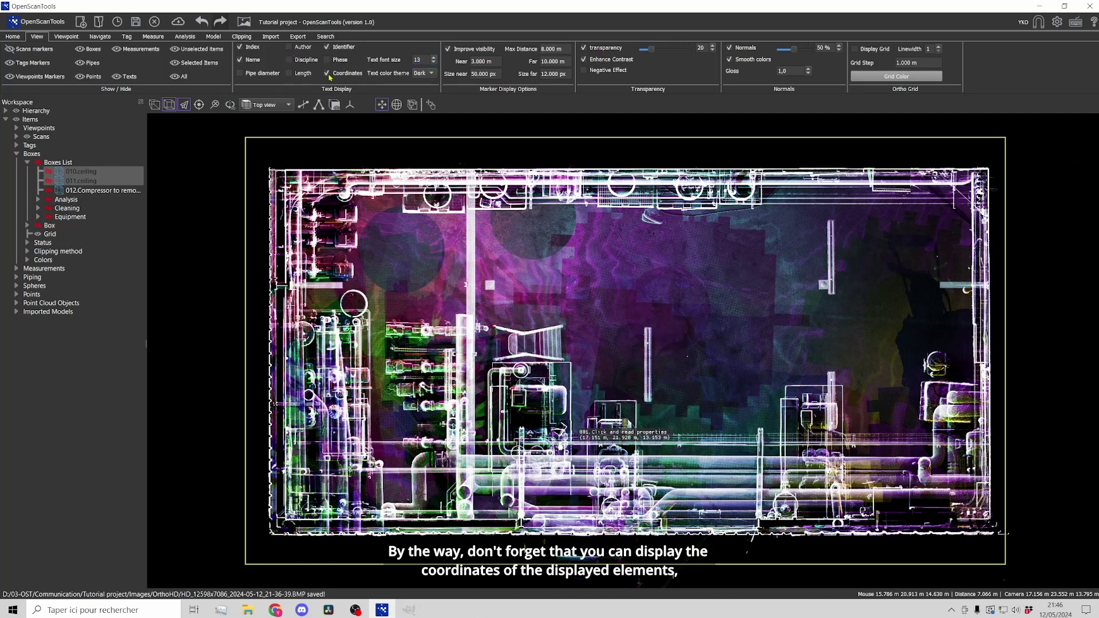
pyautogui.click(628, 449)
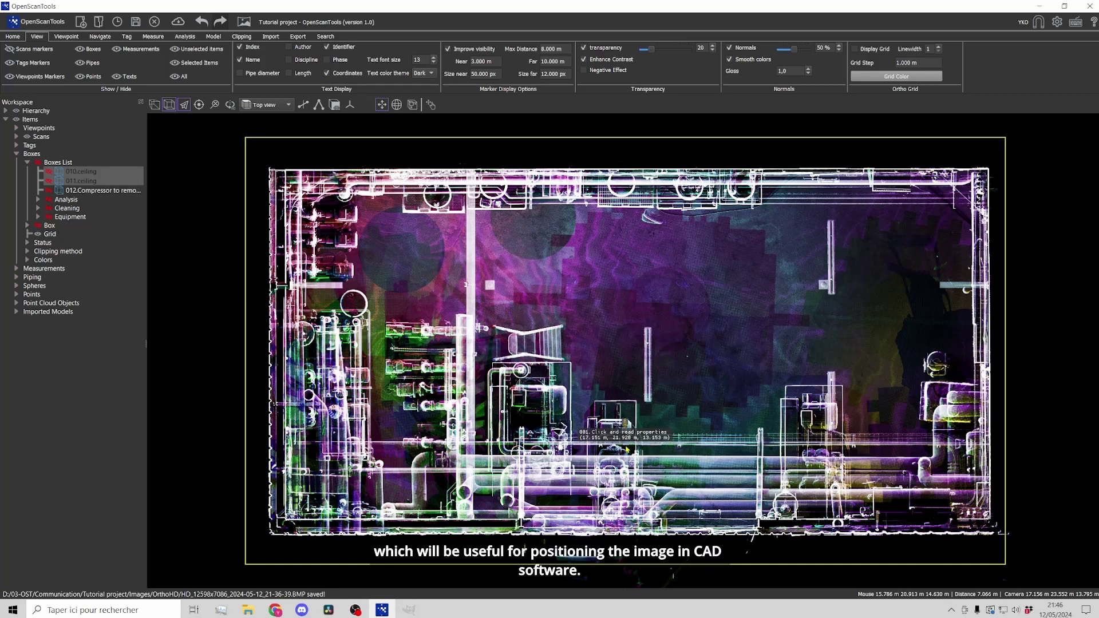
pyautogui.click(335, 75)
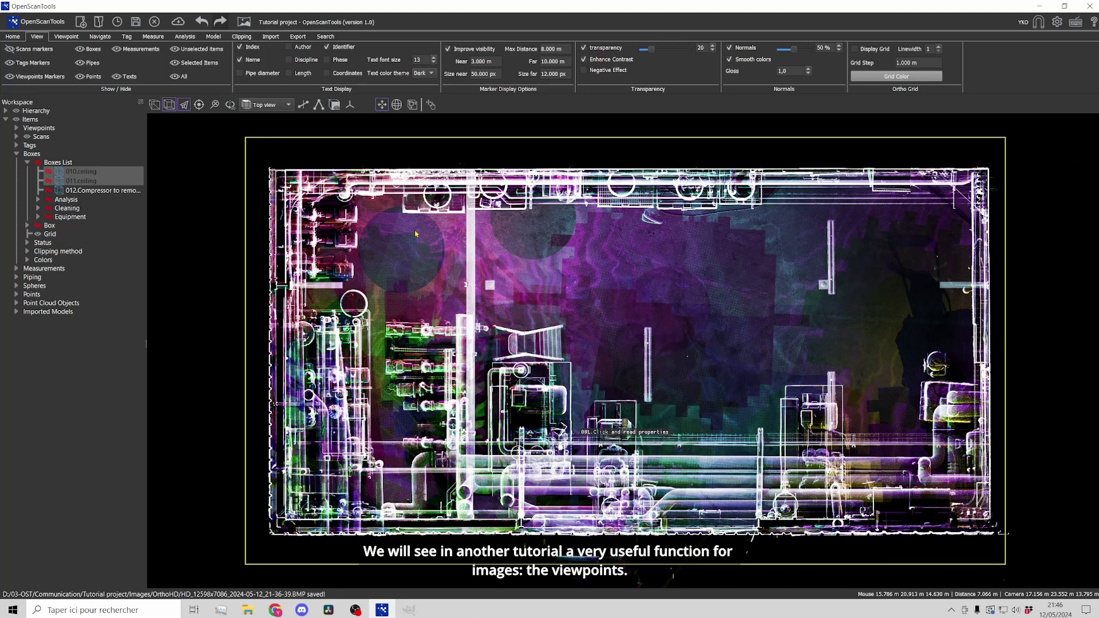
# Expand Viewpoints and its Viewpoints List in the project tree, then collapse Viewpoints List again.
pyautogui.click(16, 128)
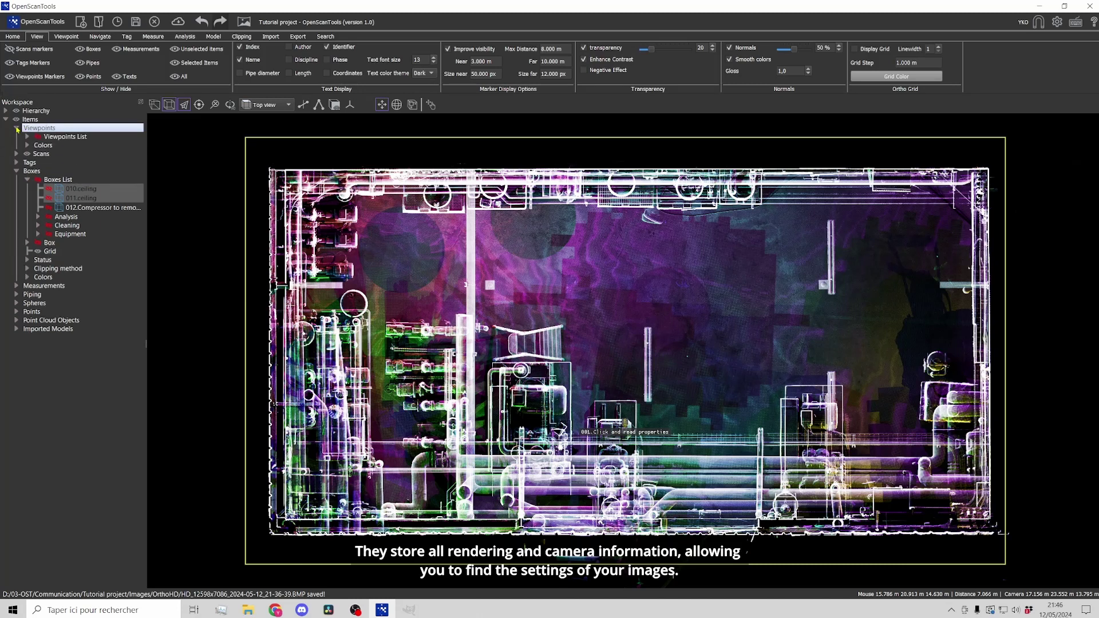
pyautogui.click(28, 137)
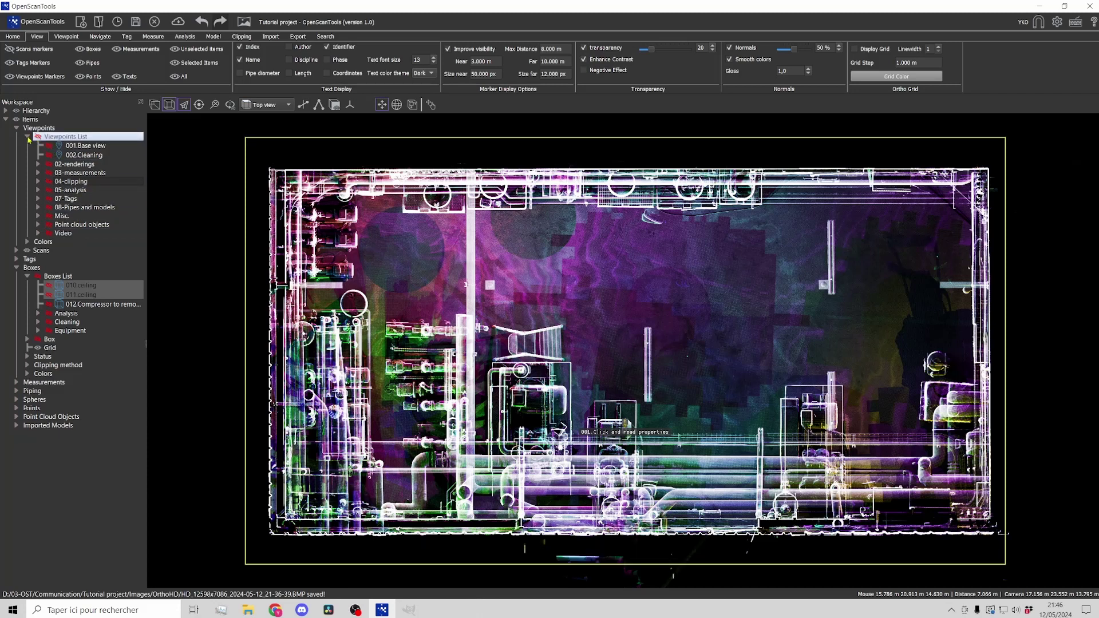
pyautogui.click(28, 137)
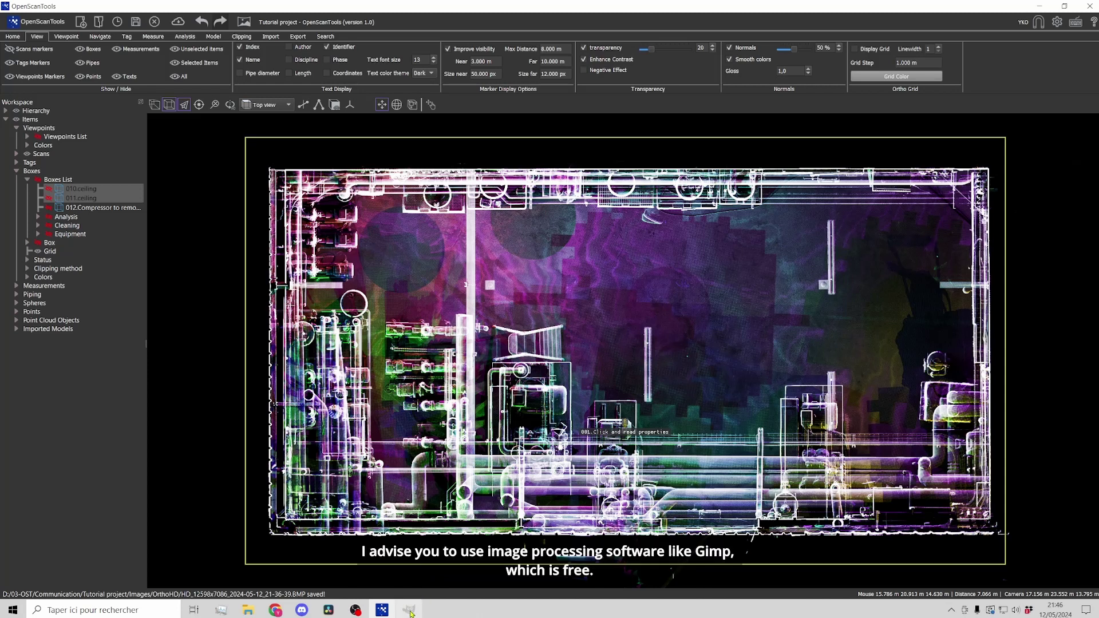
# Load the exported orthoimage BMP into GIMP by dragging it from the OrthoHD folder.
pyautogui.click(408, 610)
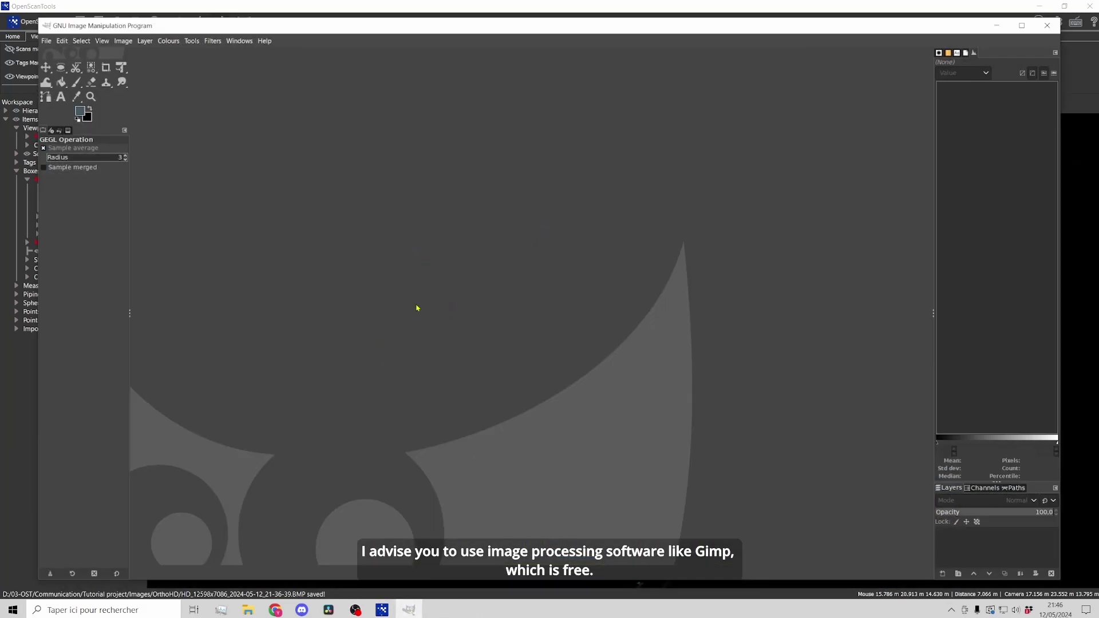
pyautogui.click(247, 610)
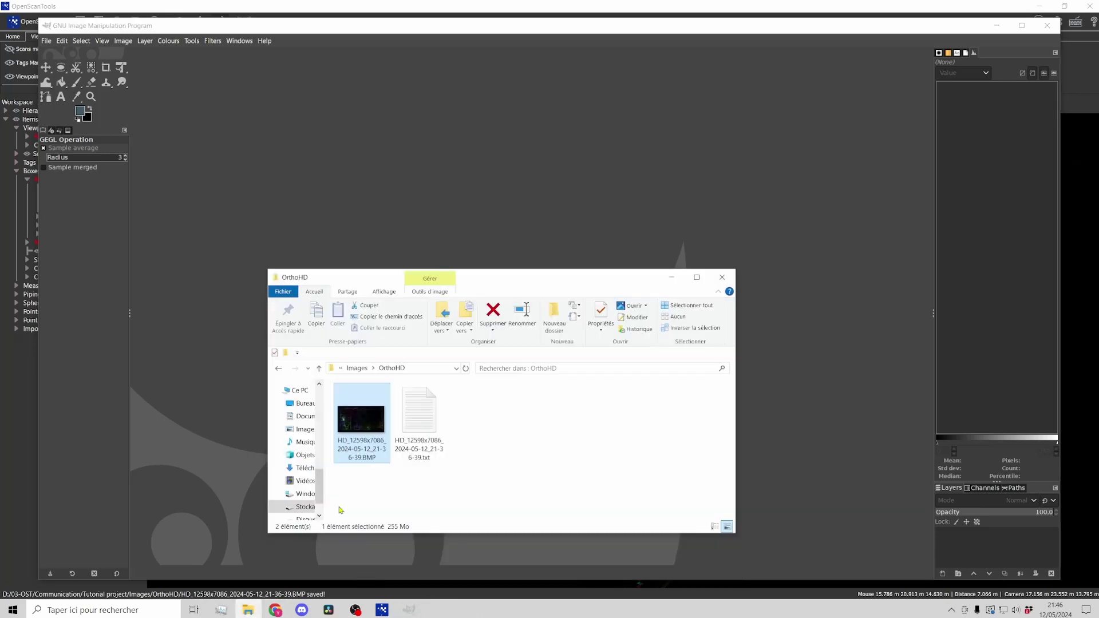
pyautogui.moveTo(375, 428); pyautogui.dragTo(404, 207)
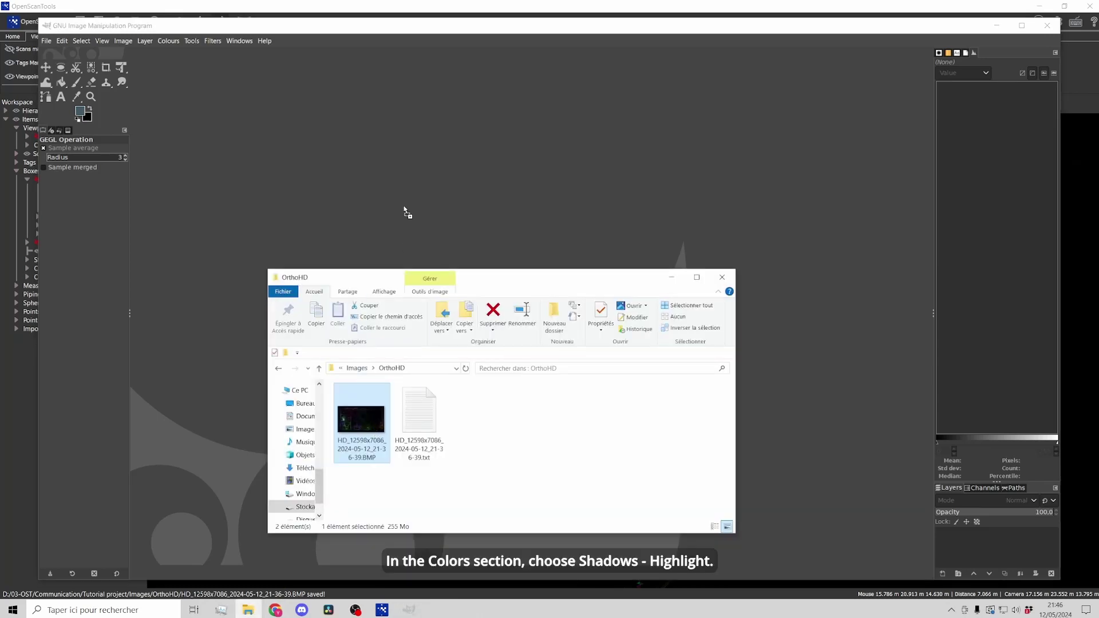
# Apply Colours > Shadows-Highlights with Shadows set to 80.
pyautogui.click(169, 41)
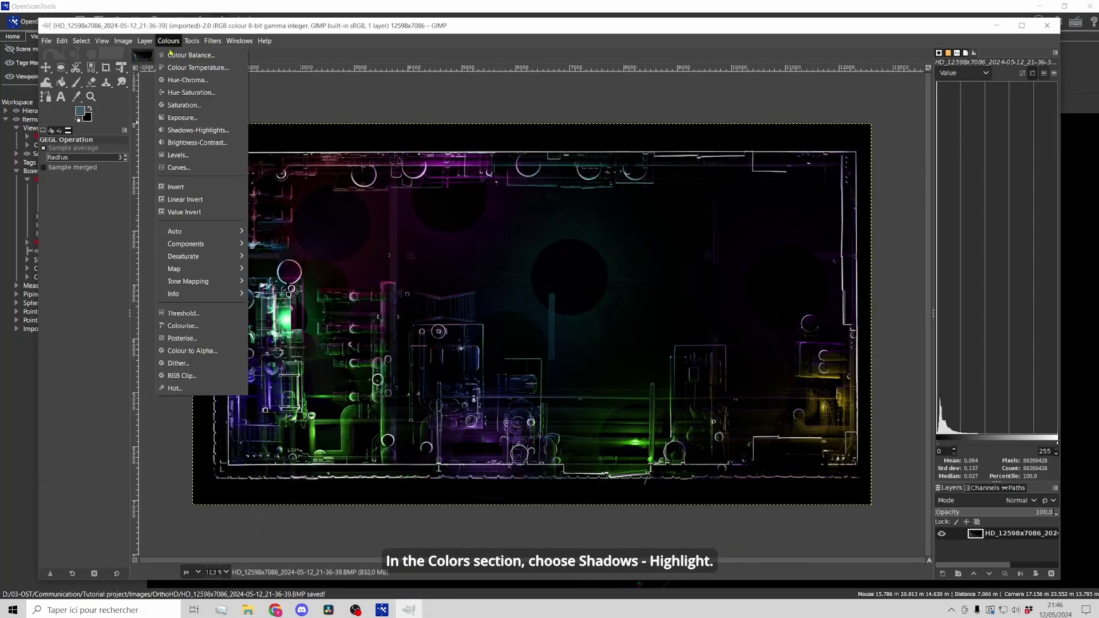
pyautogui.click(189, 130)
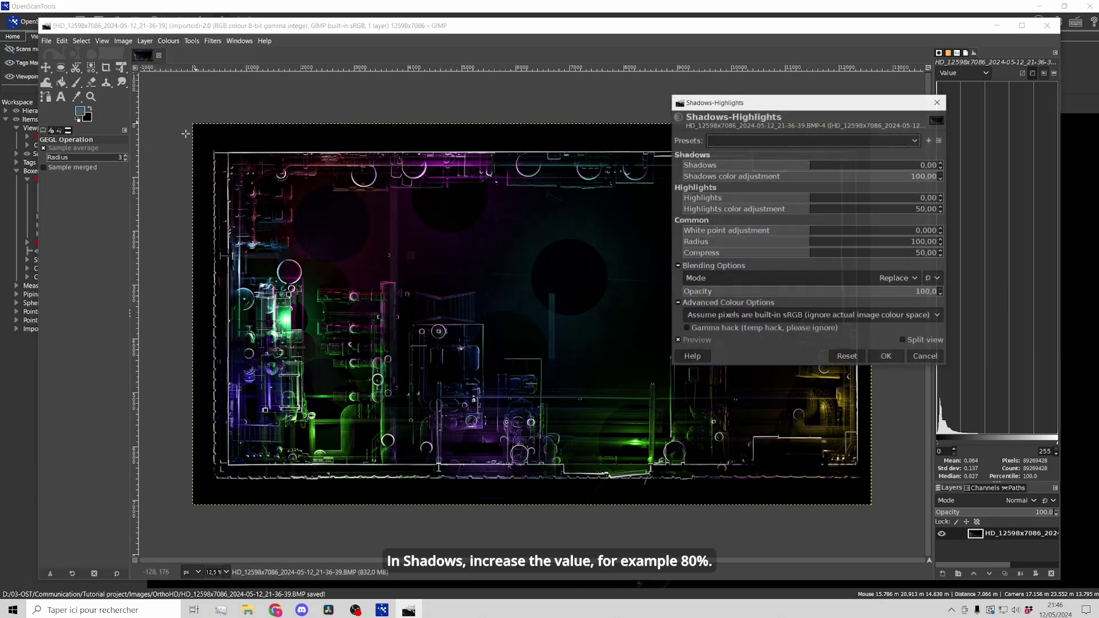
pyautogui.click(816, 169)
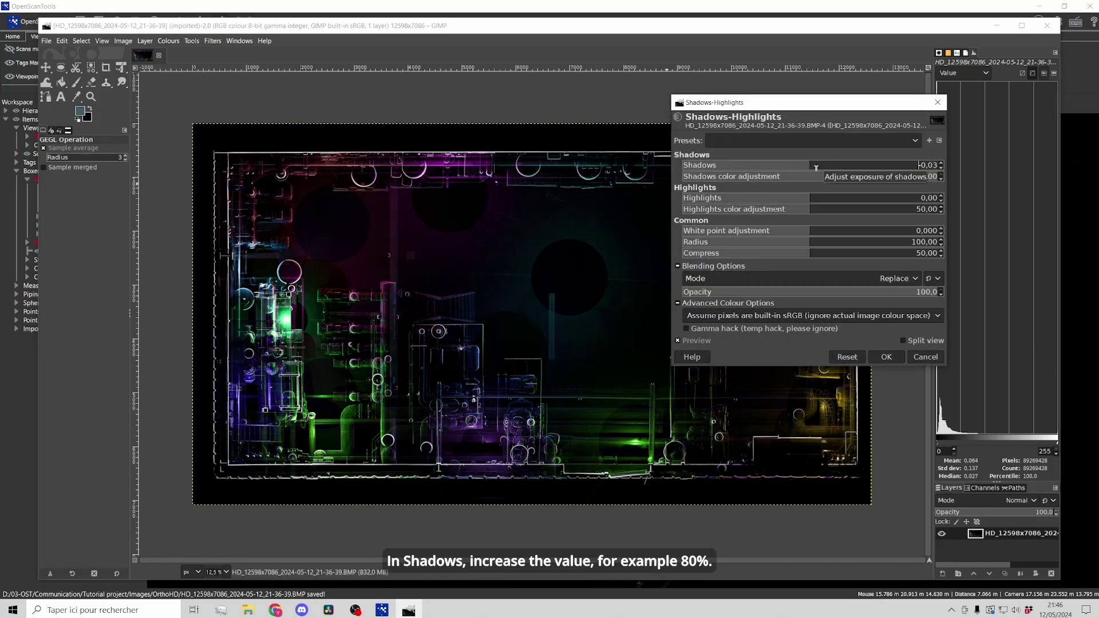
pyautogui.write('80')
pyautogui.press('Return')
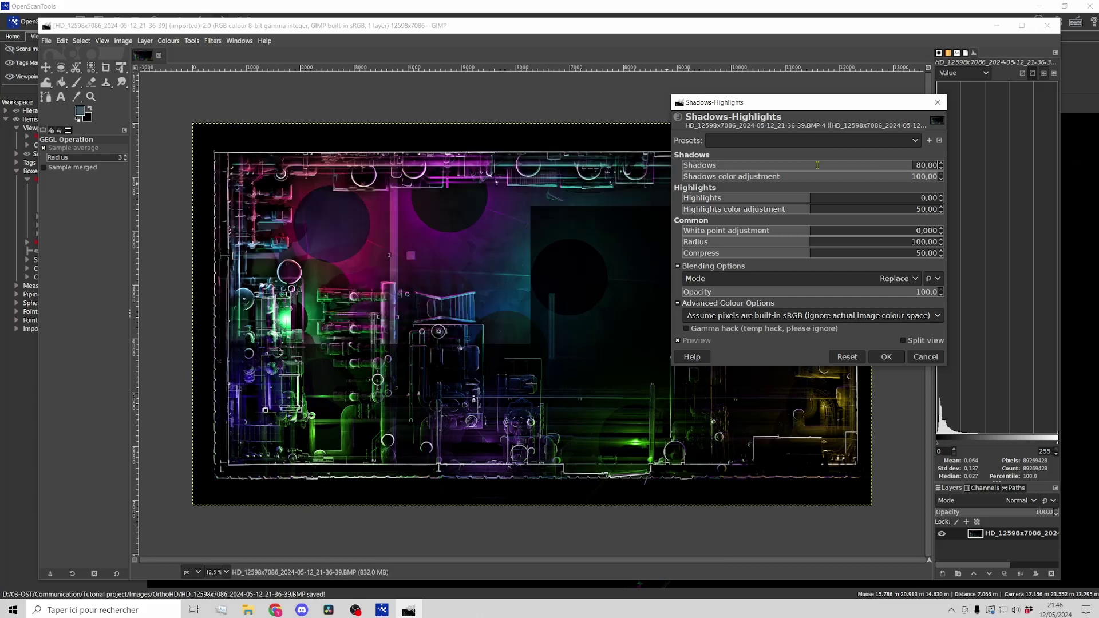
pyautogui.click(886, 357)
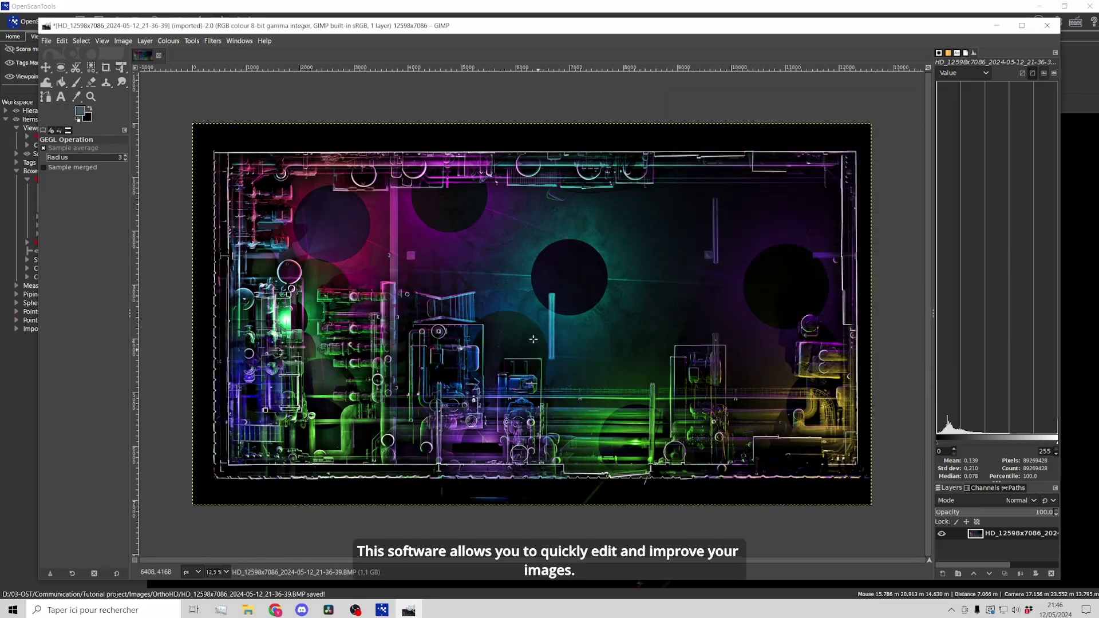
# Dismiss the Colours menu without choosing an adjustment and zoom into the central equipment area.
pyautogui.click(168, 42)
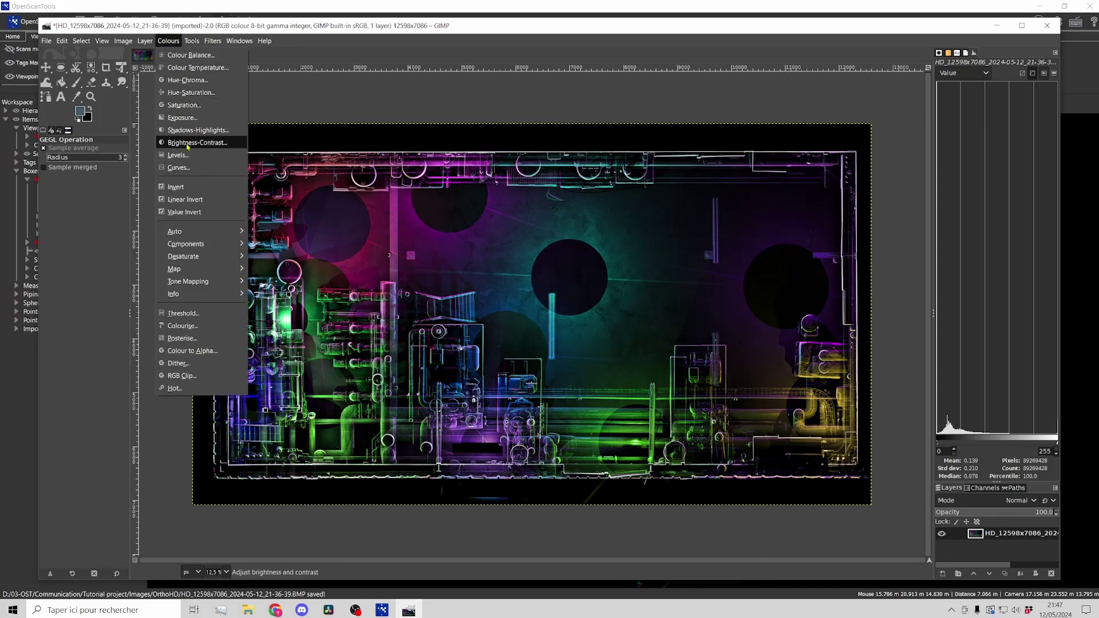
pyautogui.click(348, 108)
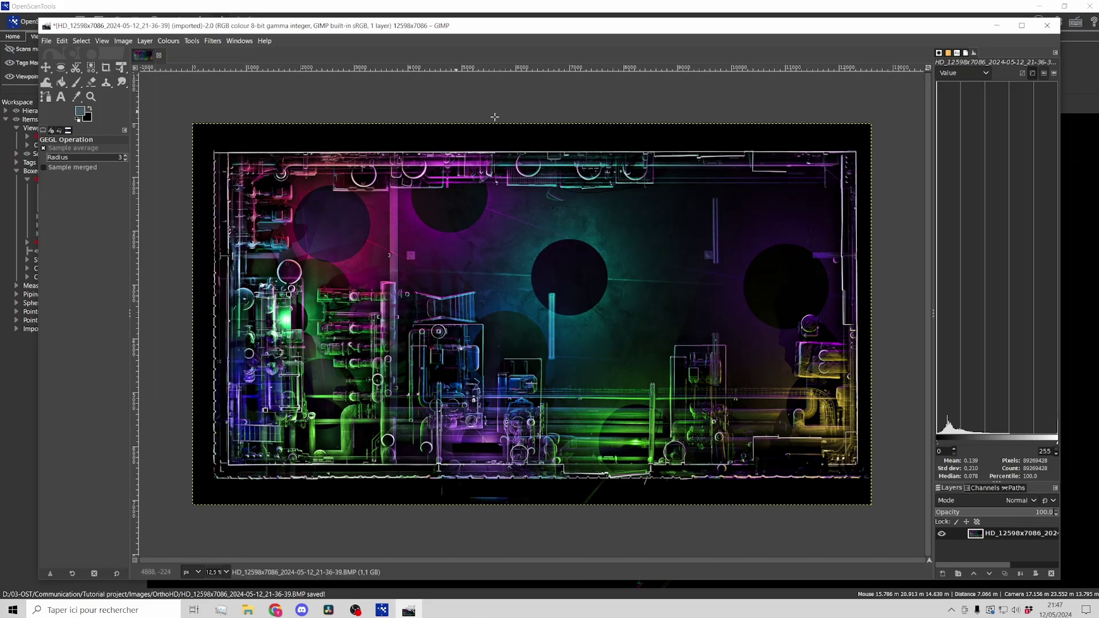
pyautogui.keyDown('ctrl'); pyautogui.scroll(1, 503, 326); pyautogui.keyUp('ctrl')
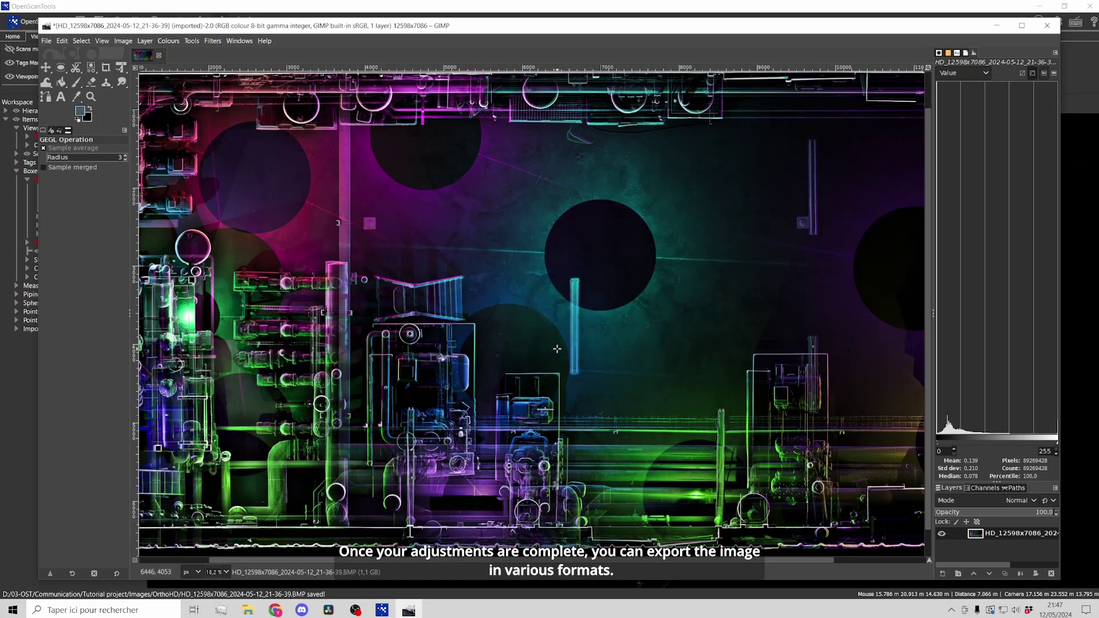
# Look at the File menu's export option, then close it without exporting.
pyautogui.click(45, 41)
pyautogui.click(90, 212)
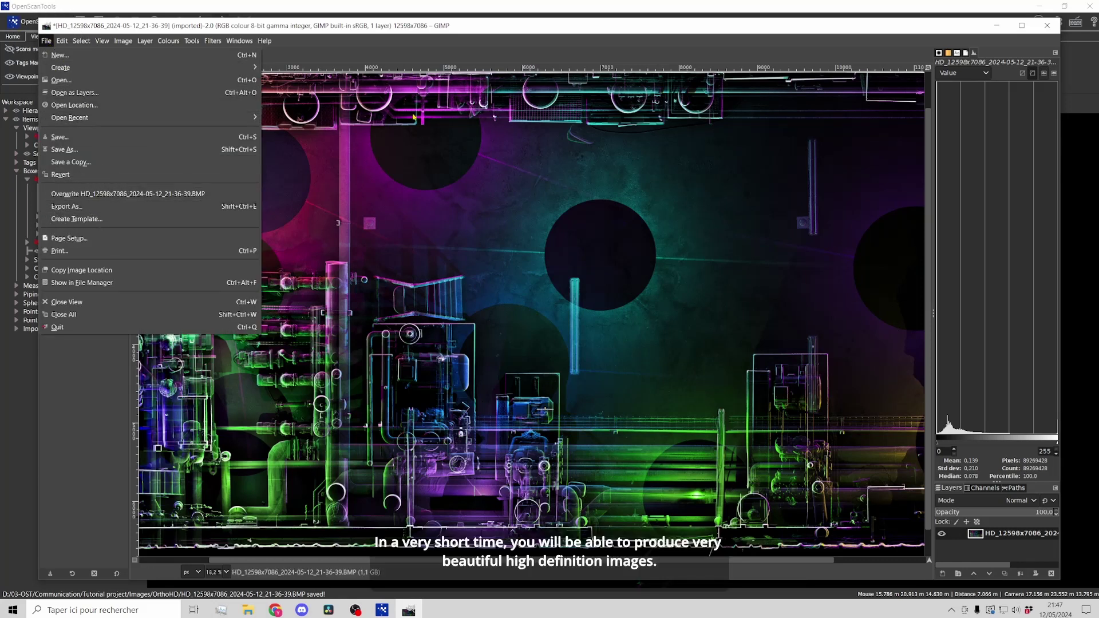
pyautogui.click(420, 129)
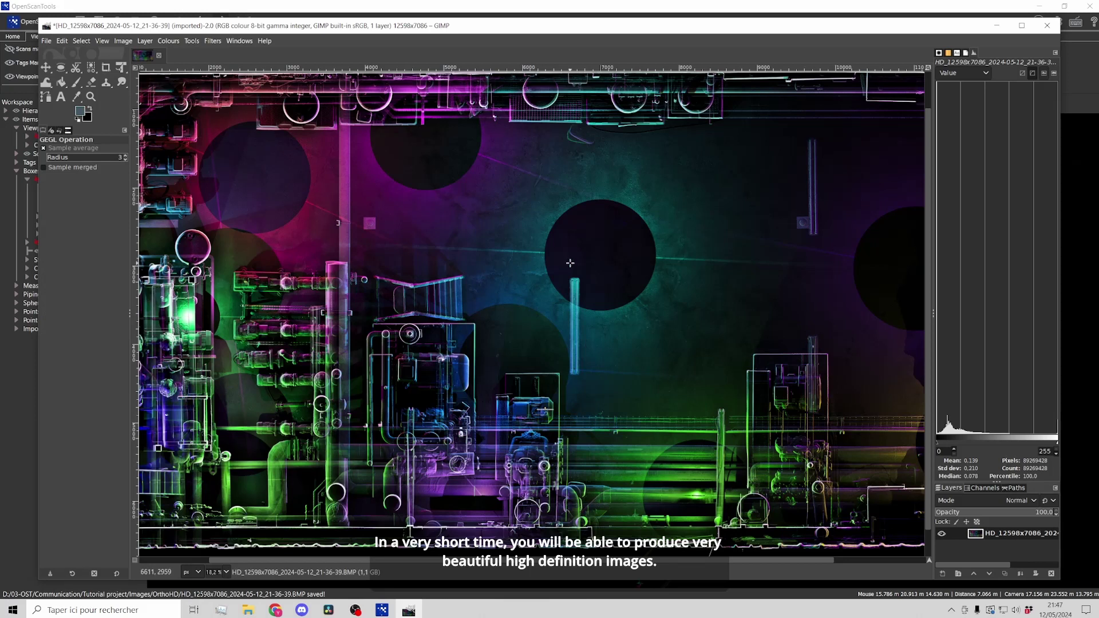